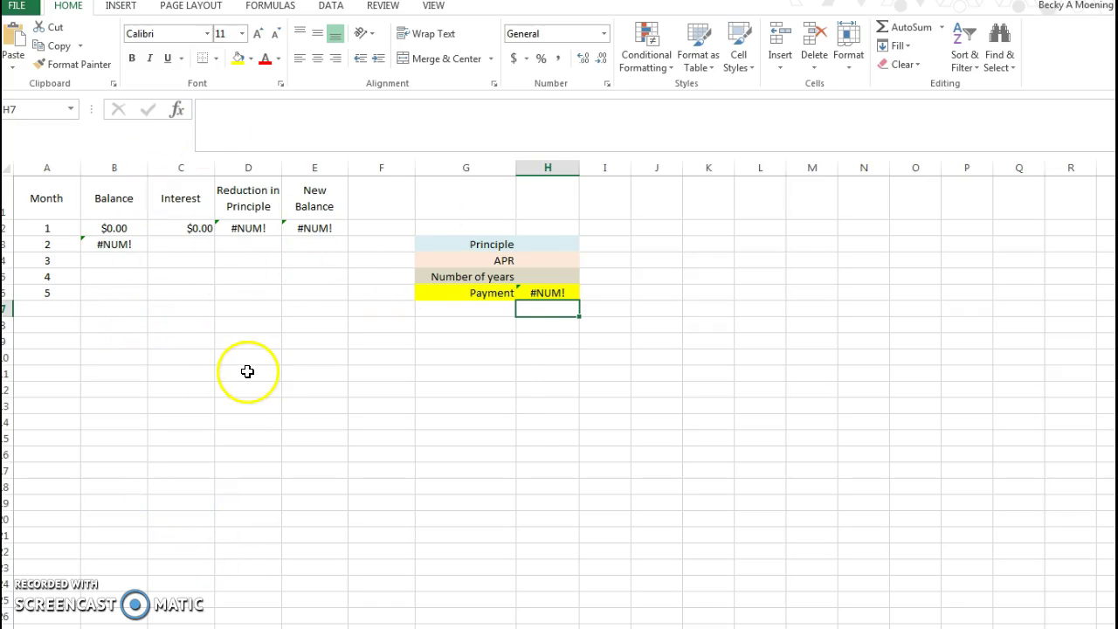
Enter the 225,000 principal in H3 and confirm the B2 Balance references it
left_click(448, 242)
left_click(450, 226)
left_click(532, 225)
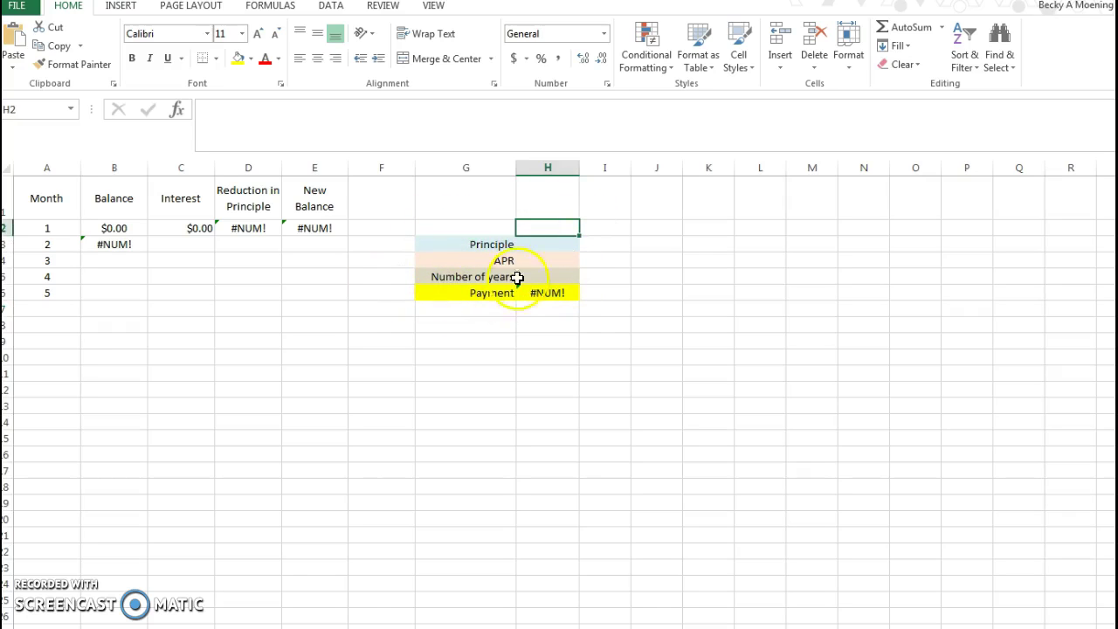
left_click(536, 244)
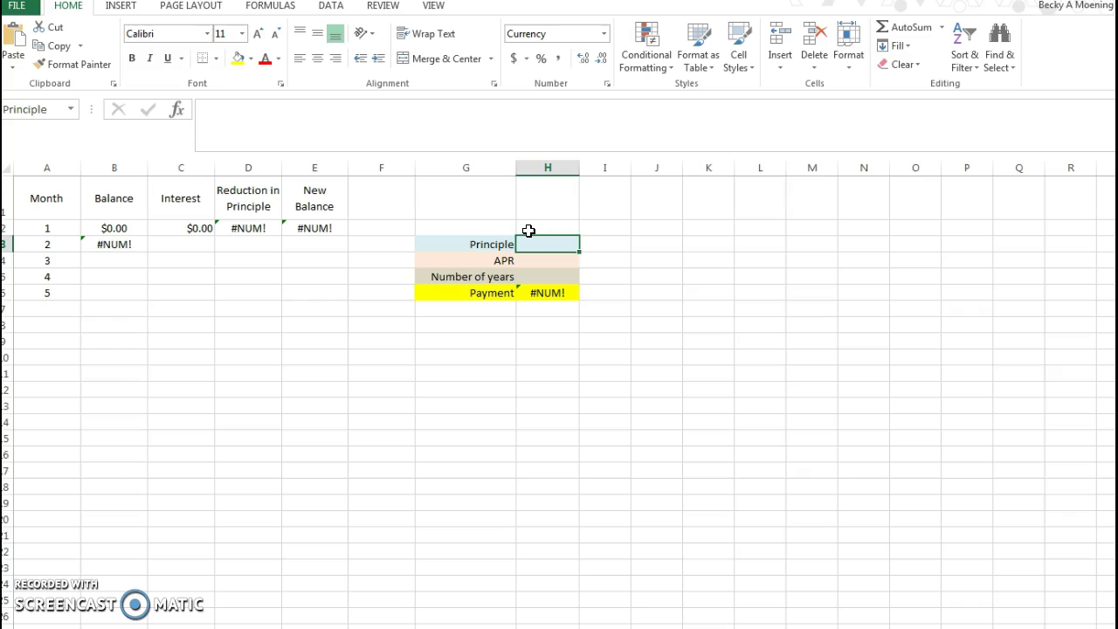
type("225000")
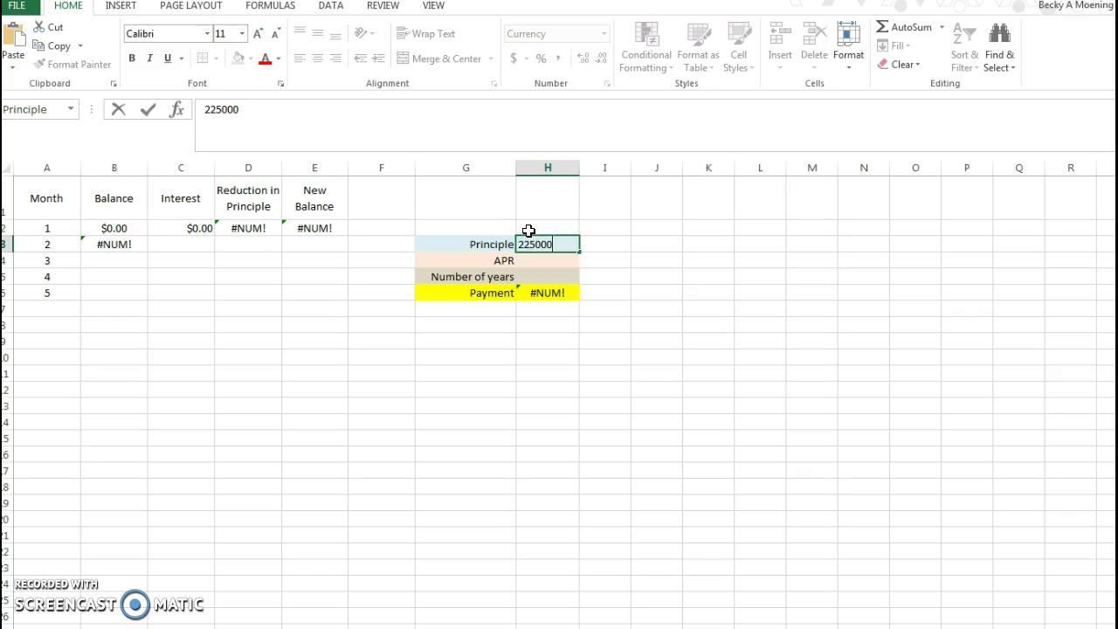
left_click(558, 259)
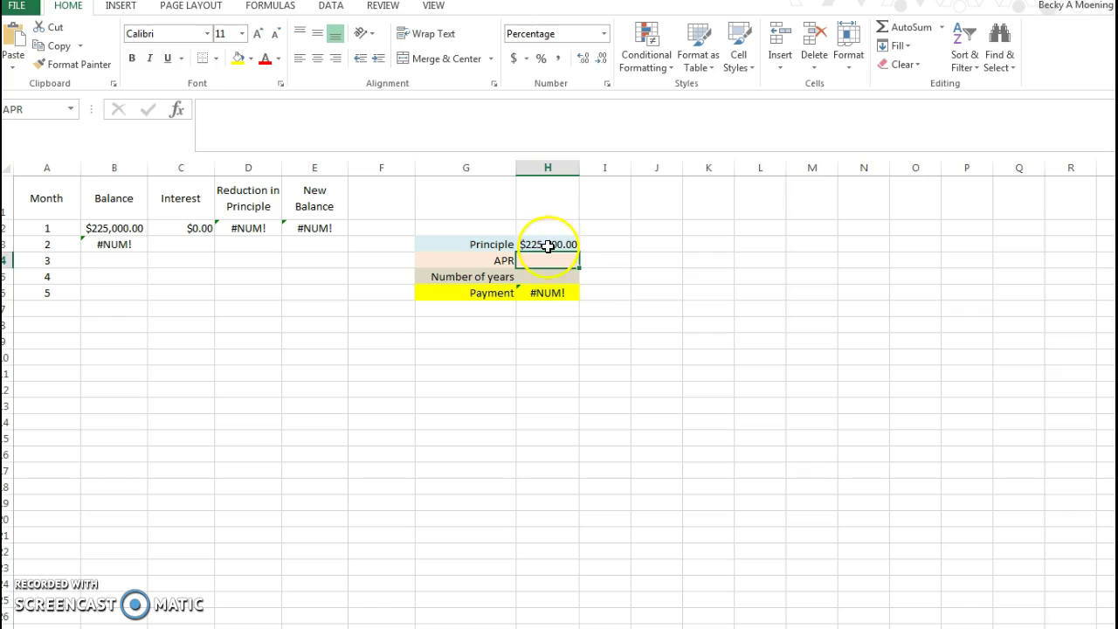
left_click(120, 227)
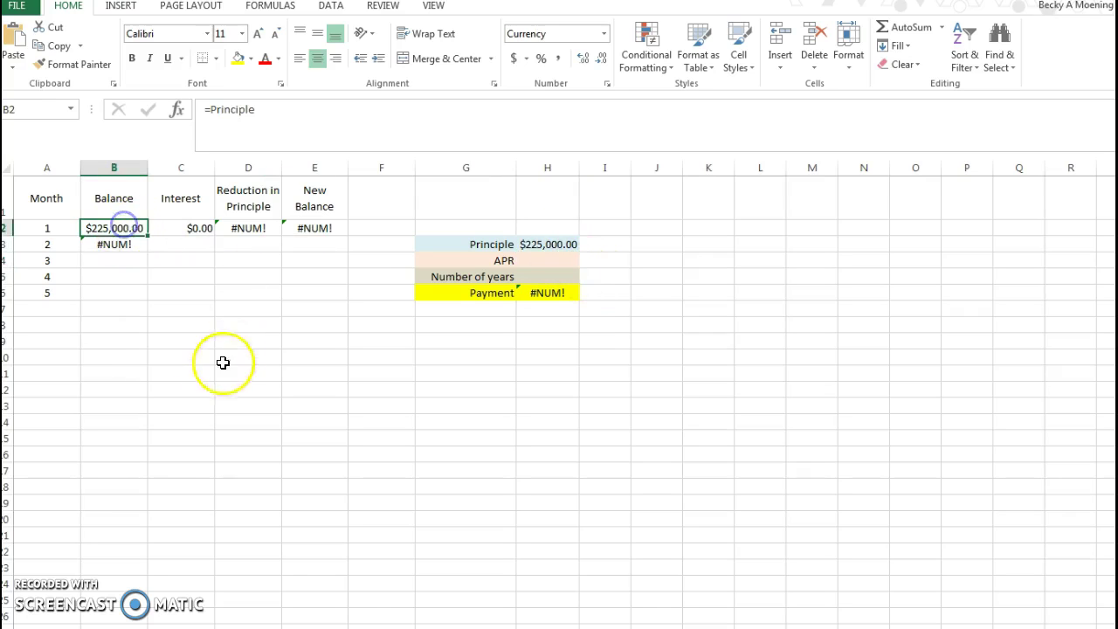
Set the APR to 3.5% and the term to 30 years
left_click(542, 264)
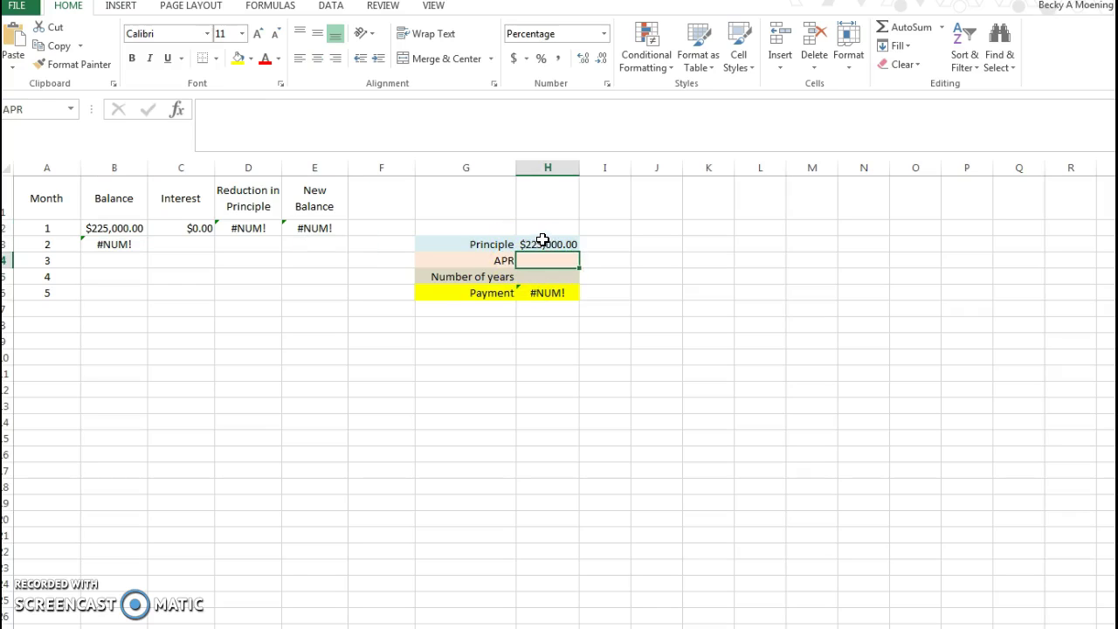
type("3.5%")
key("Return")
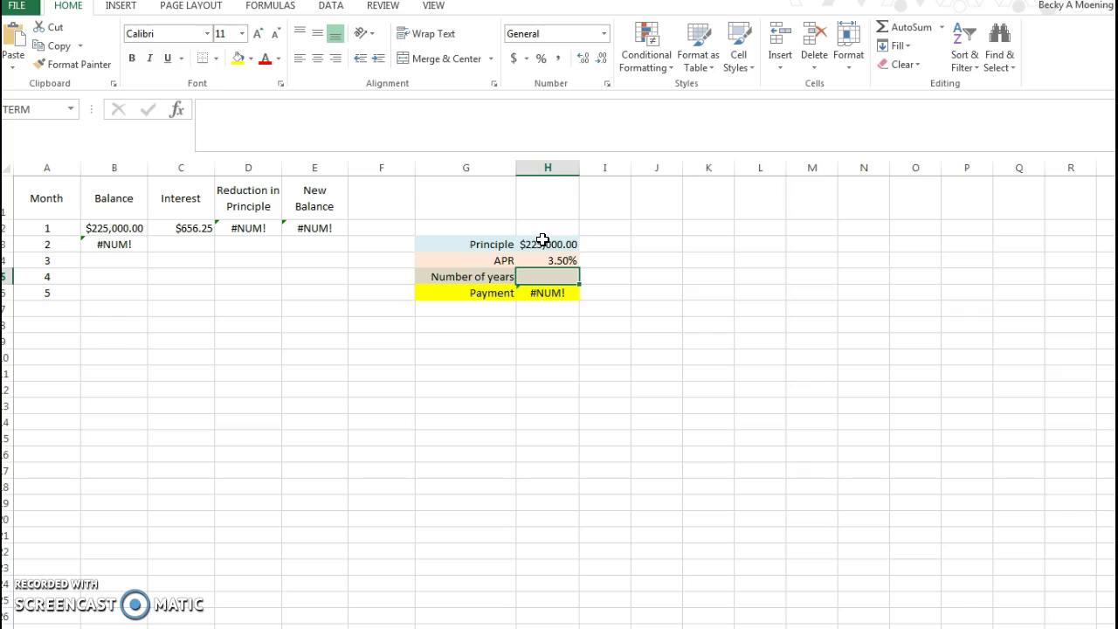
type("30")
key("Return")
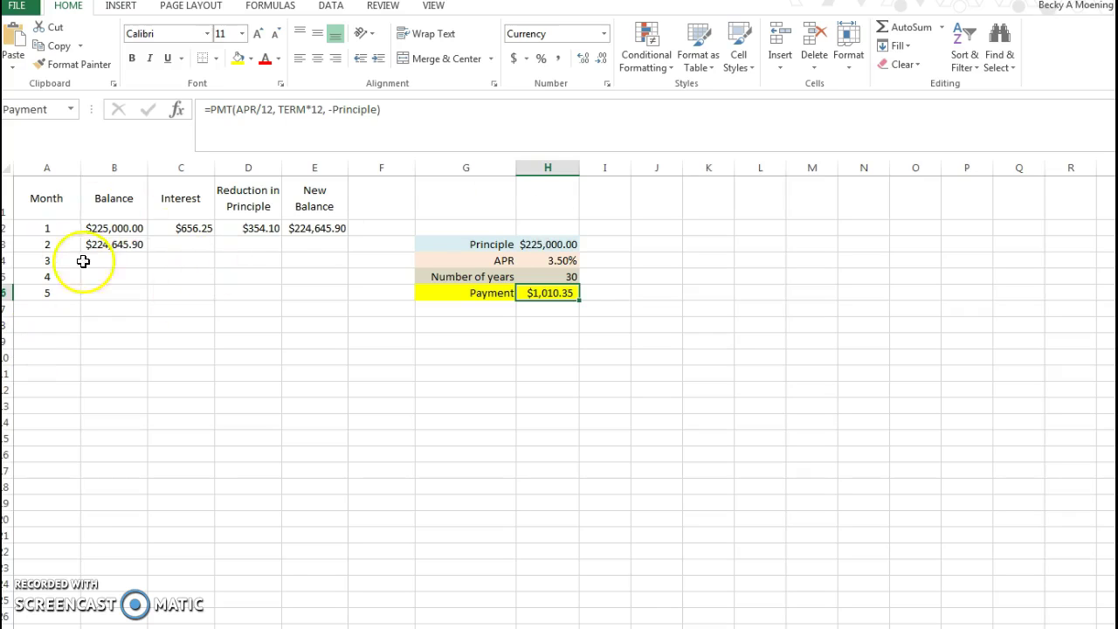
Enter =30*12 in J3 to give the 360-month loan length
left_click(85, 192)
left_click_drag(40, 180, 288, 187)
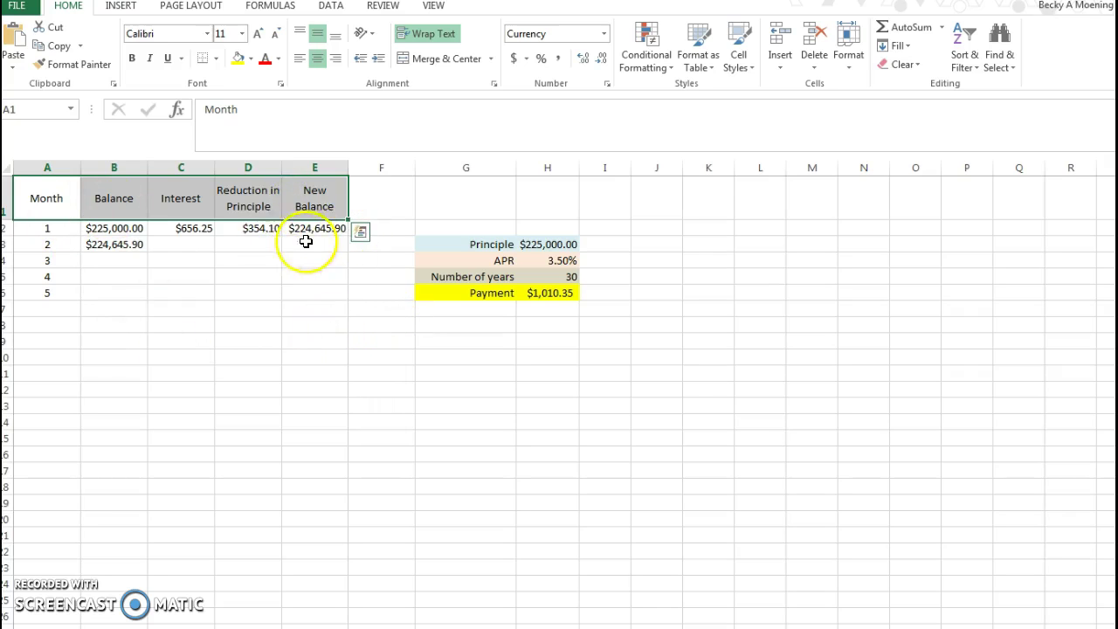
left_click(48, 324)
left_click(665, 242)
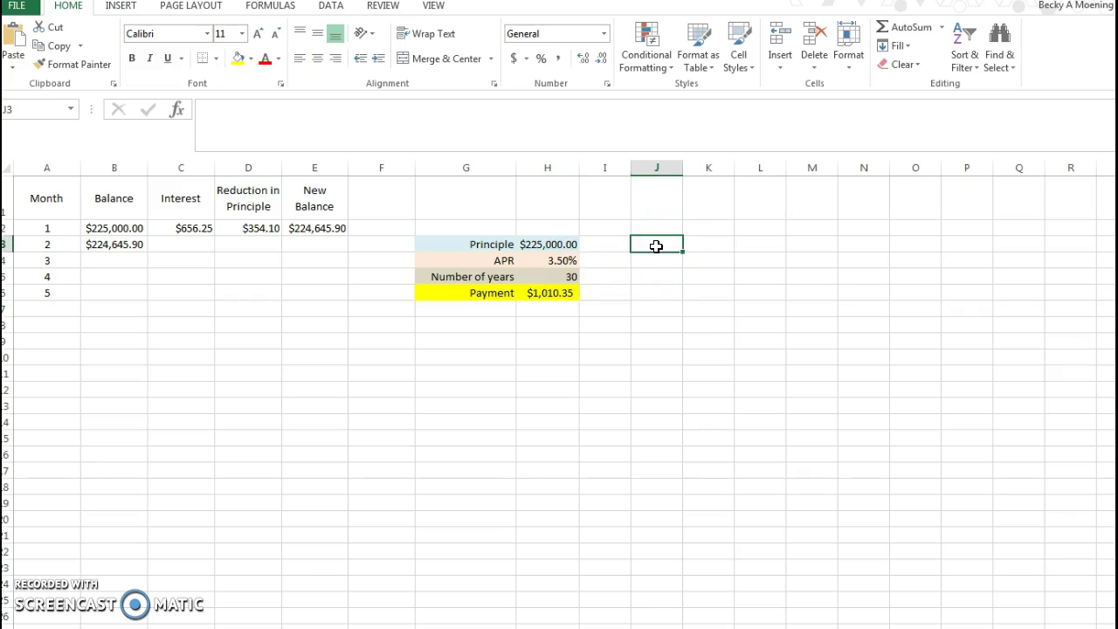
type("=30*12")
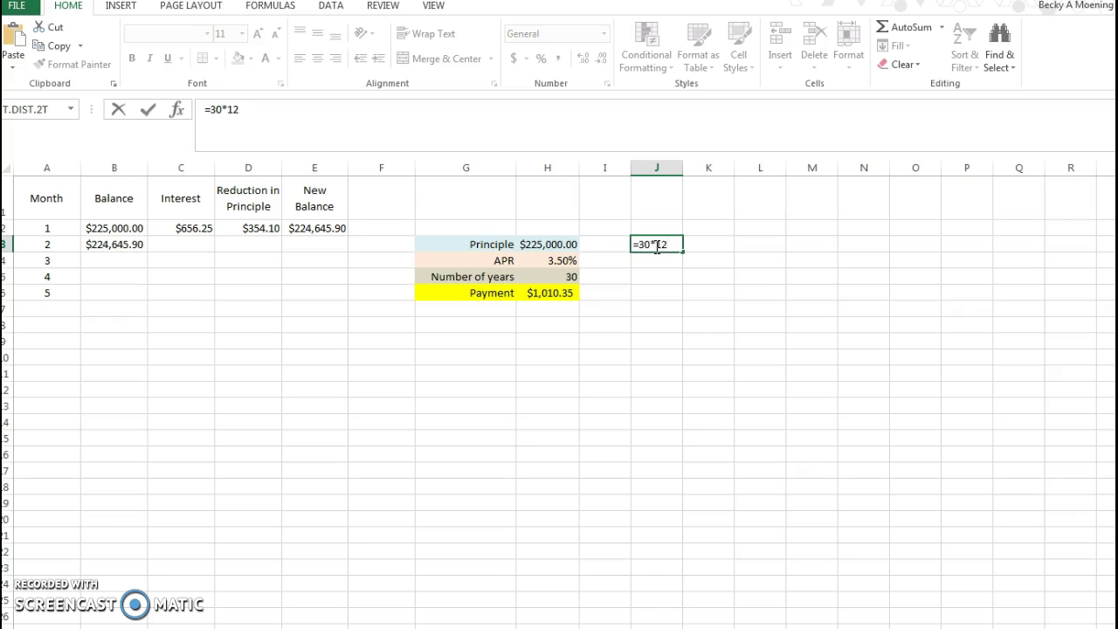
key("Return")
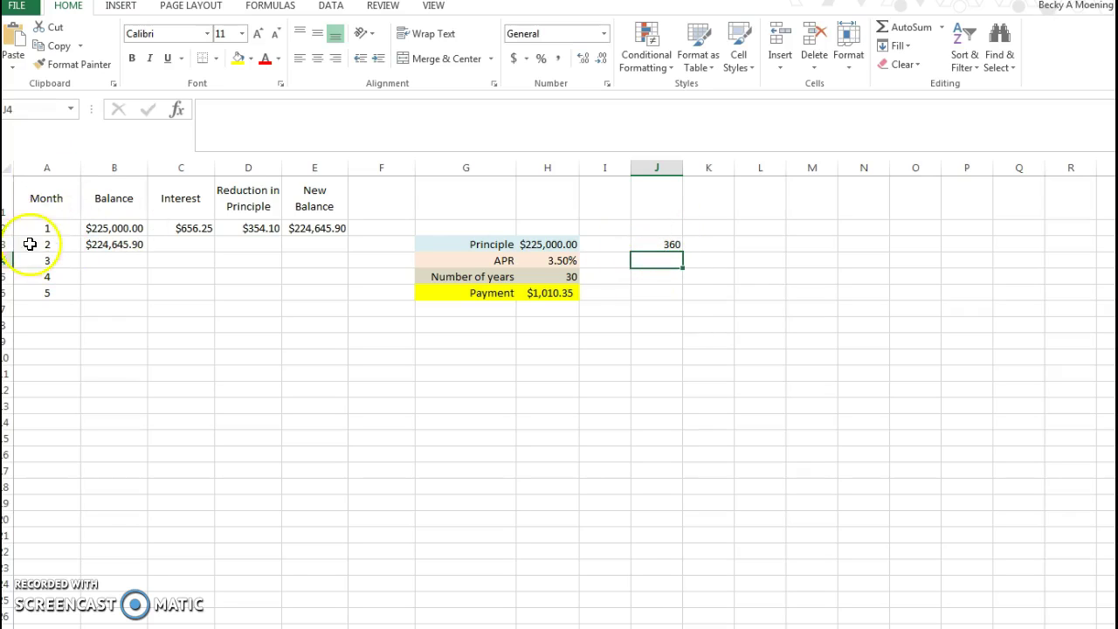
Number months 1–5 and fill the Month column down to 360
left_click(47, 167)
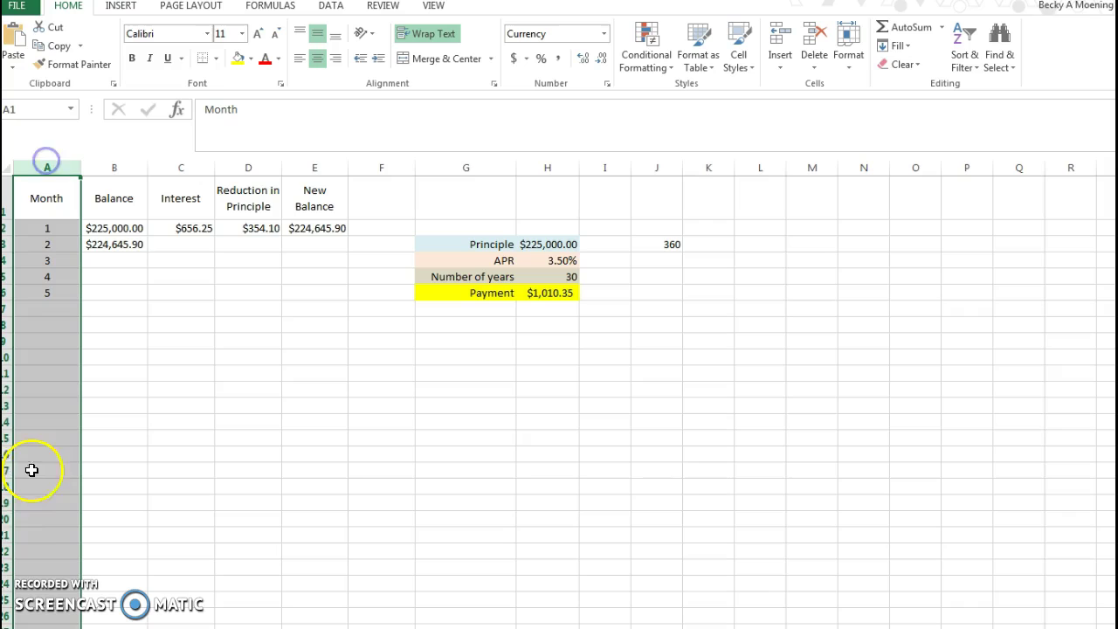
left_click(46, 293)
type("5")
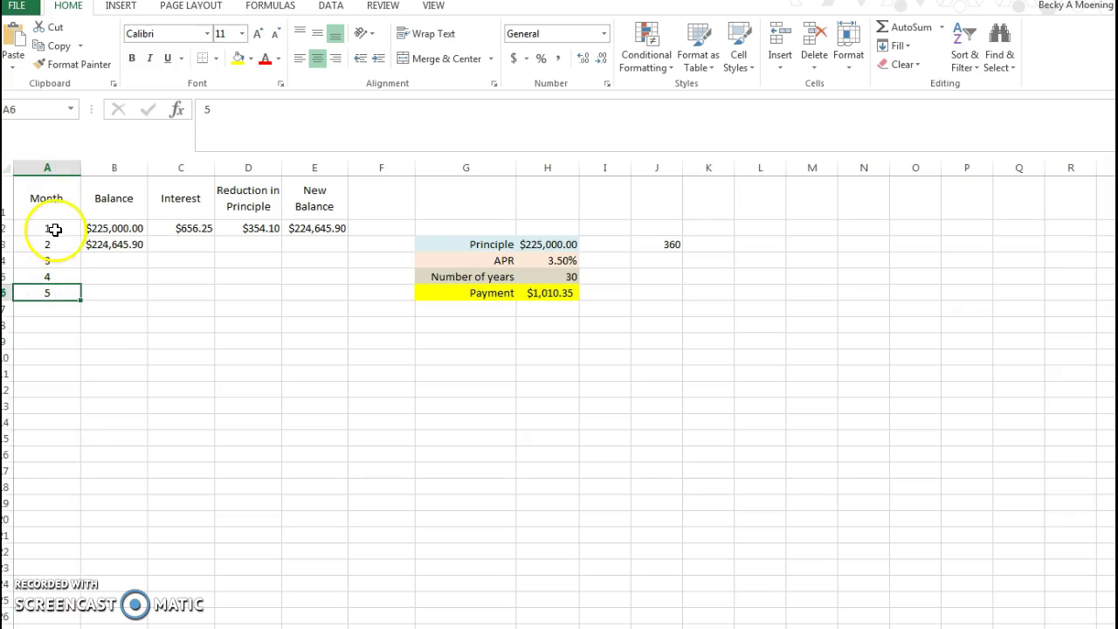
left_click_drag(49, 231, 51, 293)
left_click_drag(210, 352, 210, 345)
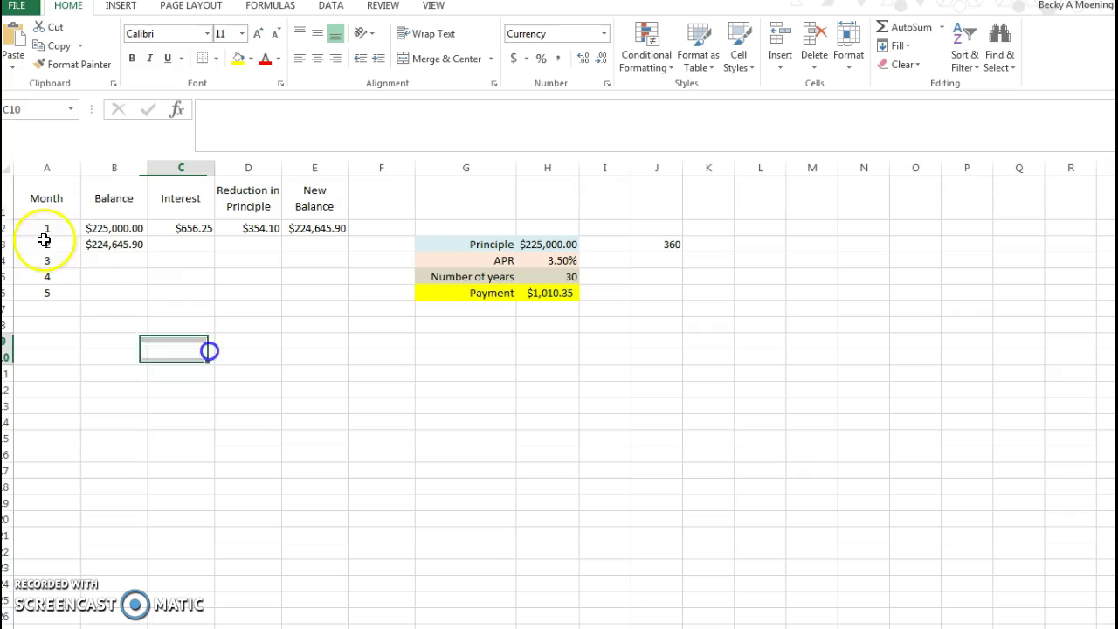
left_click(48, 227)
left_click_drag(51, 246, 50, 292)
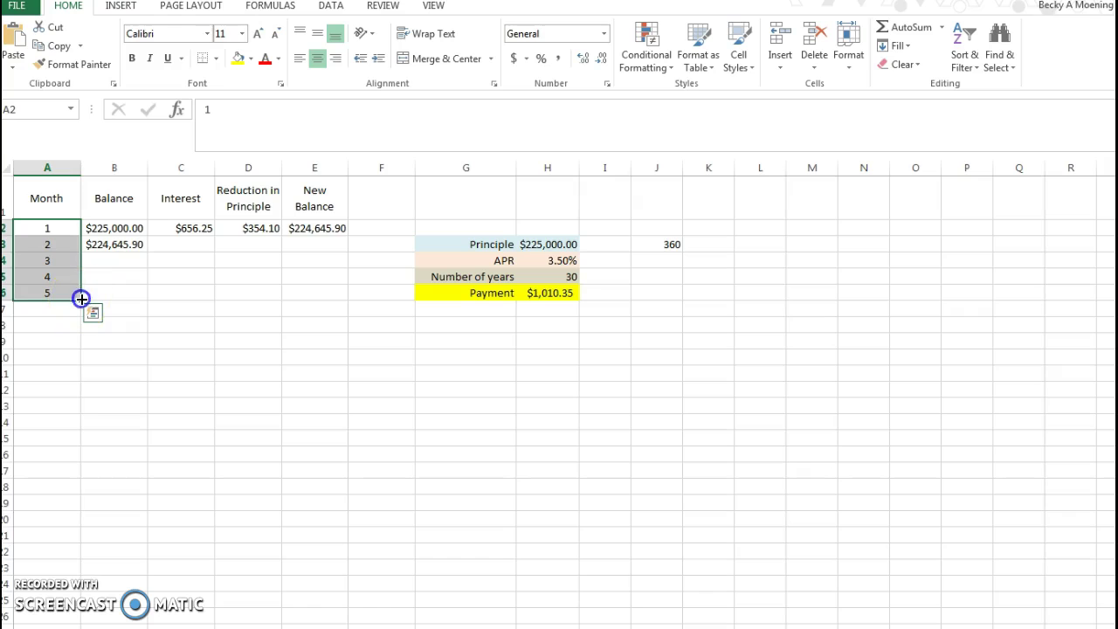
left_click_drag(81, 300, 49, 220)
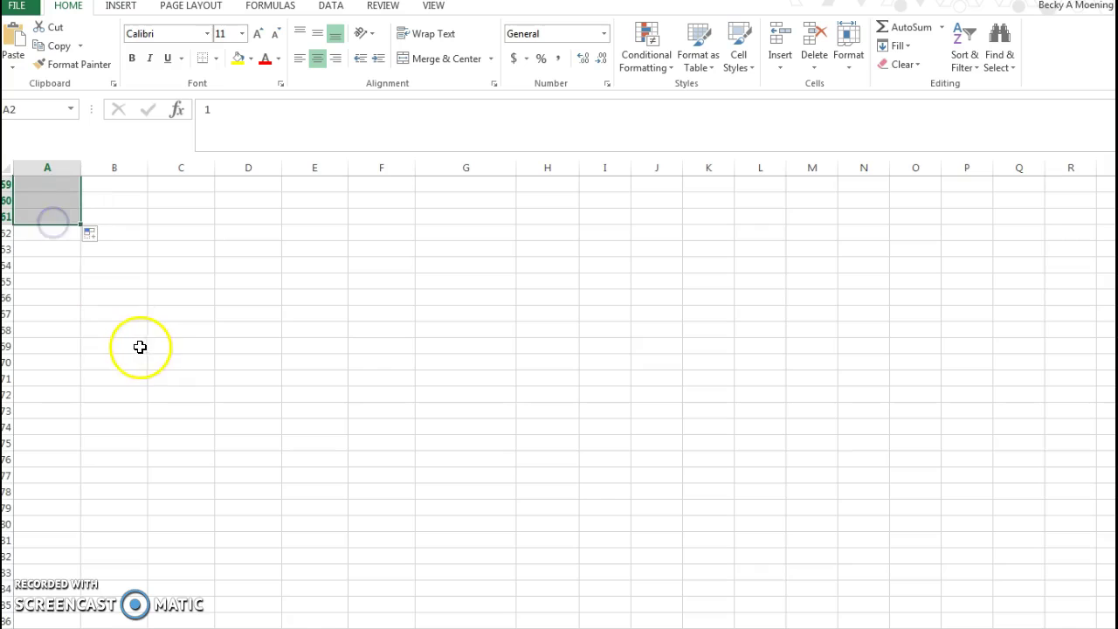
left_click(47, 252)
Verify the last Month cell reads 360, then return to the top of the table
scroll(117, 320, "up", 2)
left_click(47, 315)
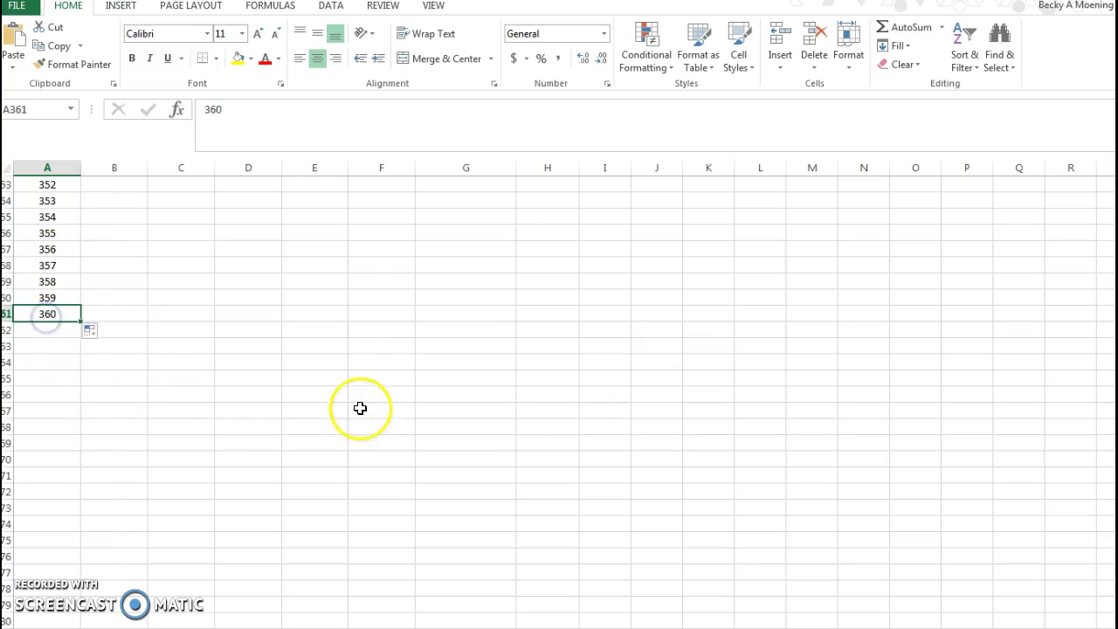
scroll(187, 380, "up", 14)
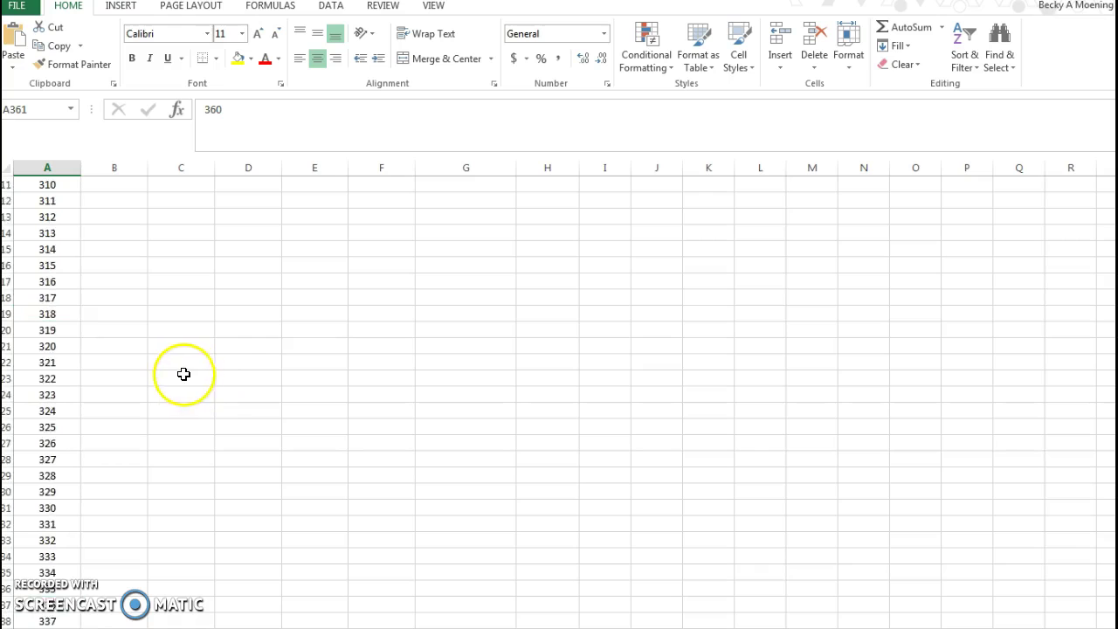
scroll(184, 374, "up", 20)
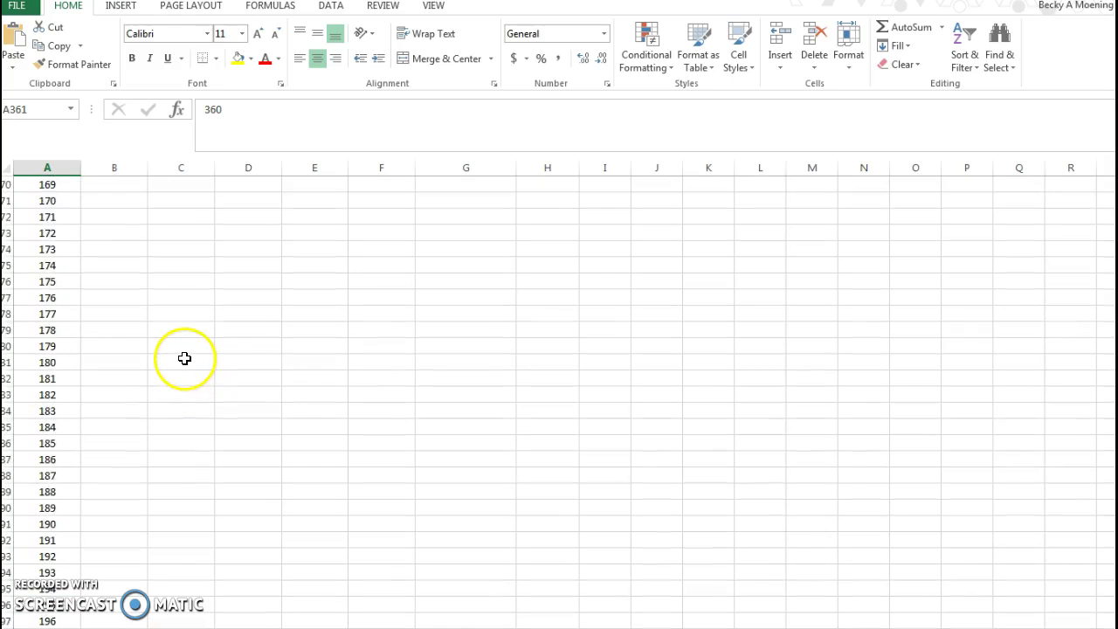
scroll(185, 358, "up", 20)
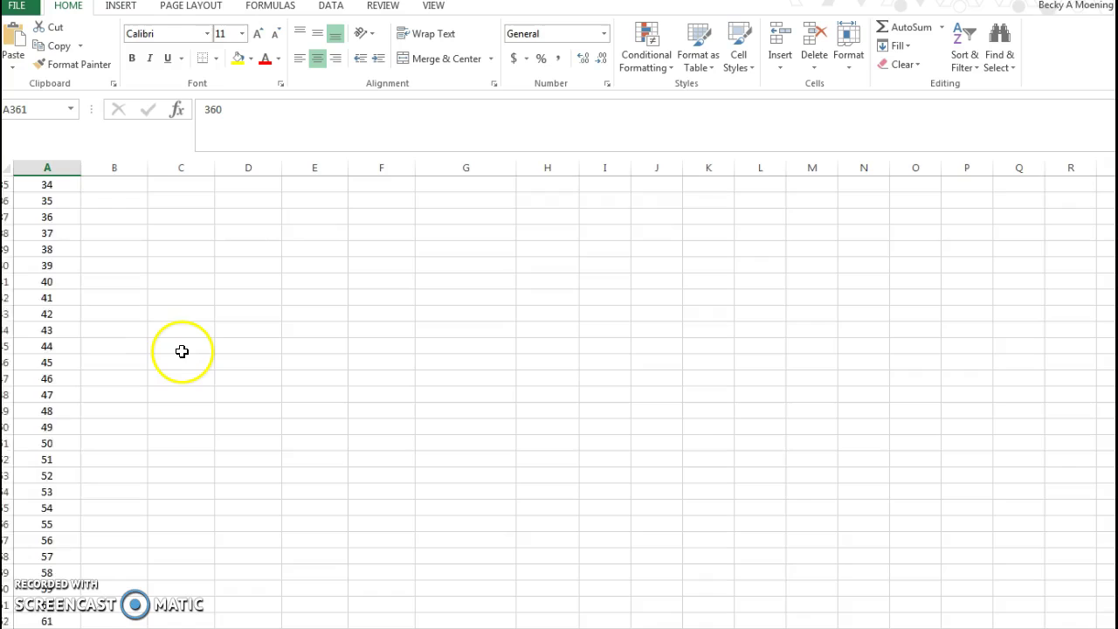
scroll(182, 351, "up", 12)
Inspect the Balance, Interest, Reduction and New Balance formulas in rows 2–3
left_click(106, 245)
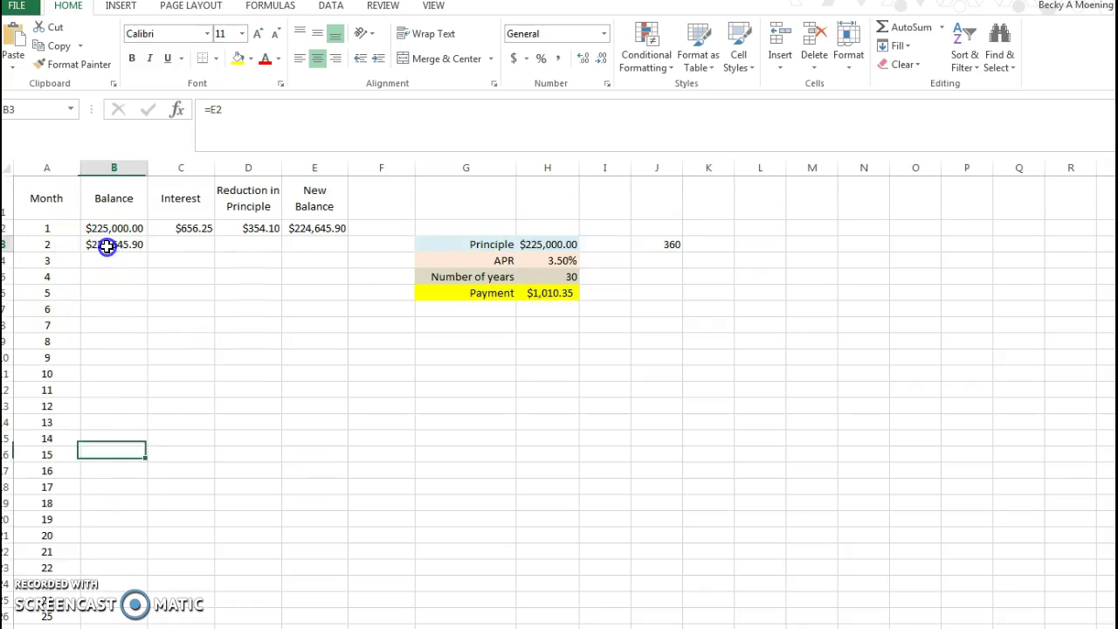
left_click(103, 228)
left_click(184, 228)
left_click(234, 229)
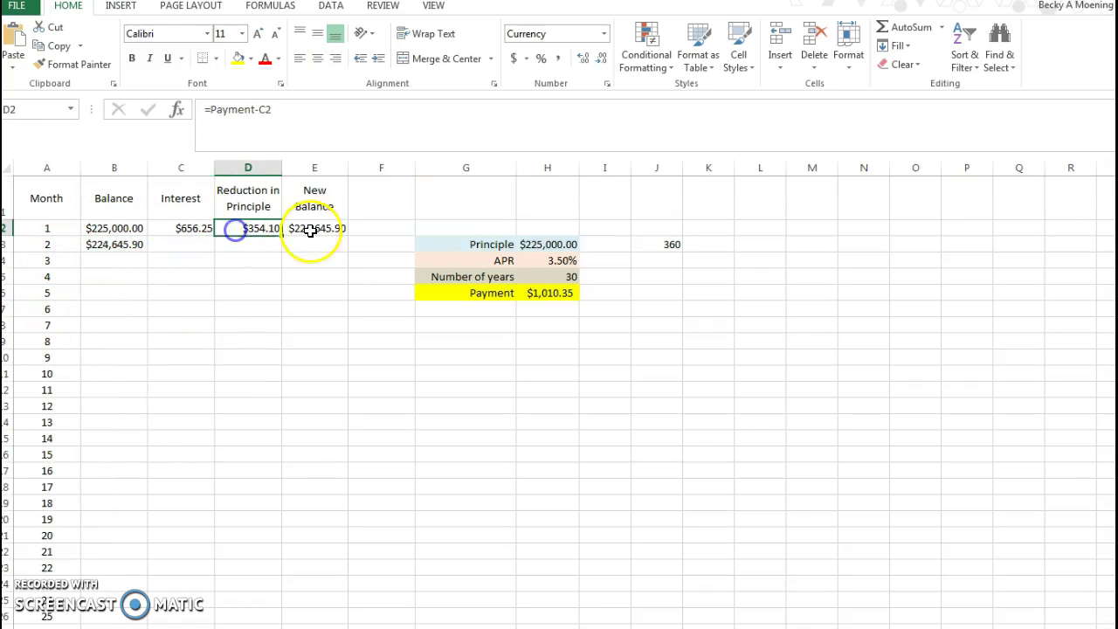
left_click(310, 229)
Fill the B3 Balance and C2, D2, E2 formulas down all month rows
left_click(113, 245)
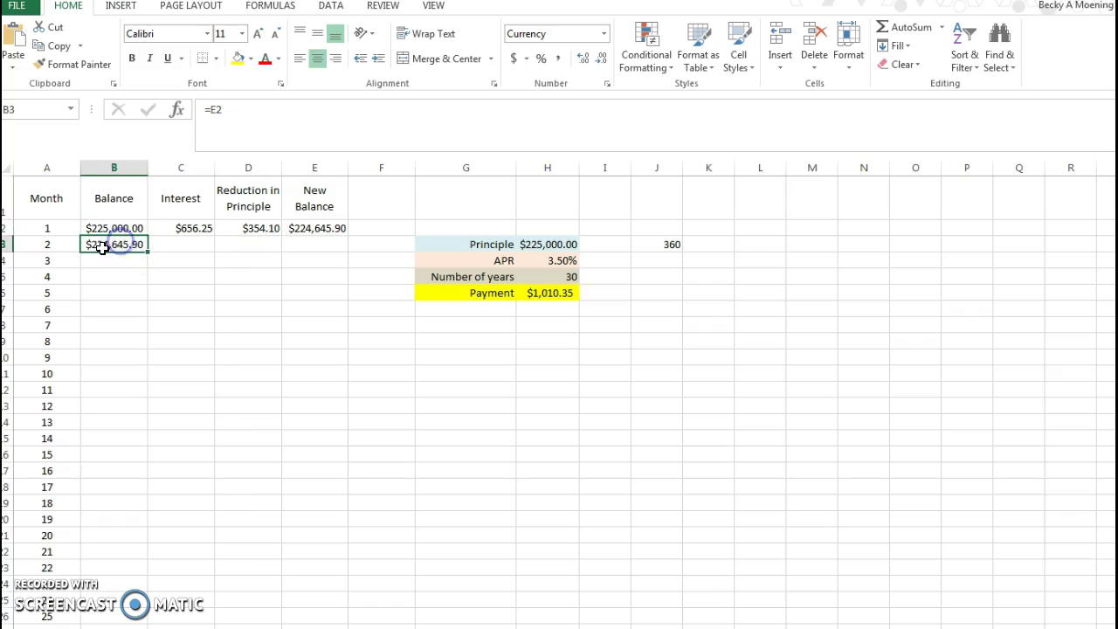
double_click(148, 252)
left_click(175, 225)
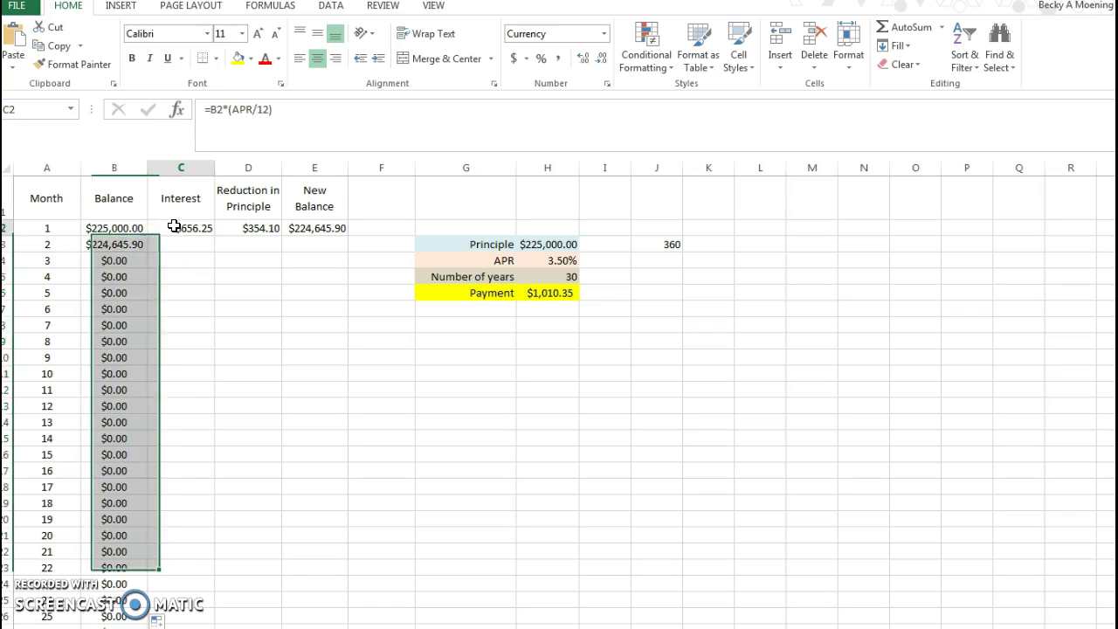
double_click(214, 234)
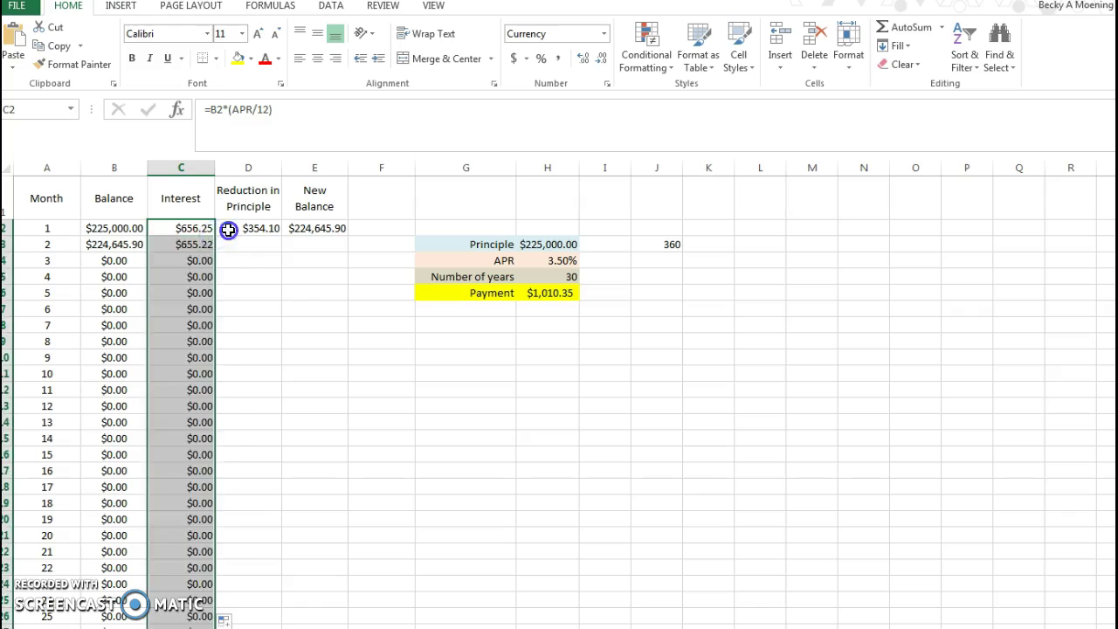
left_click(276, 230)
double_click(281, 234)
left_click(311, 225)
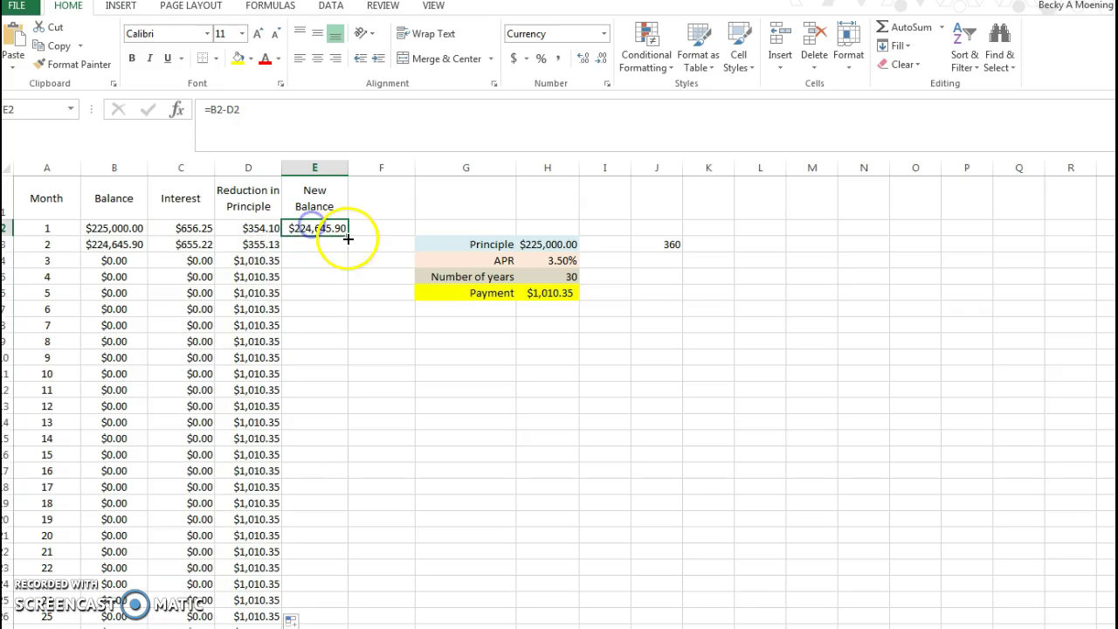
double_click(348, 234)
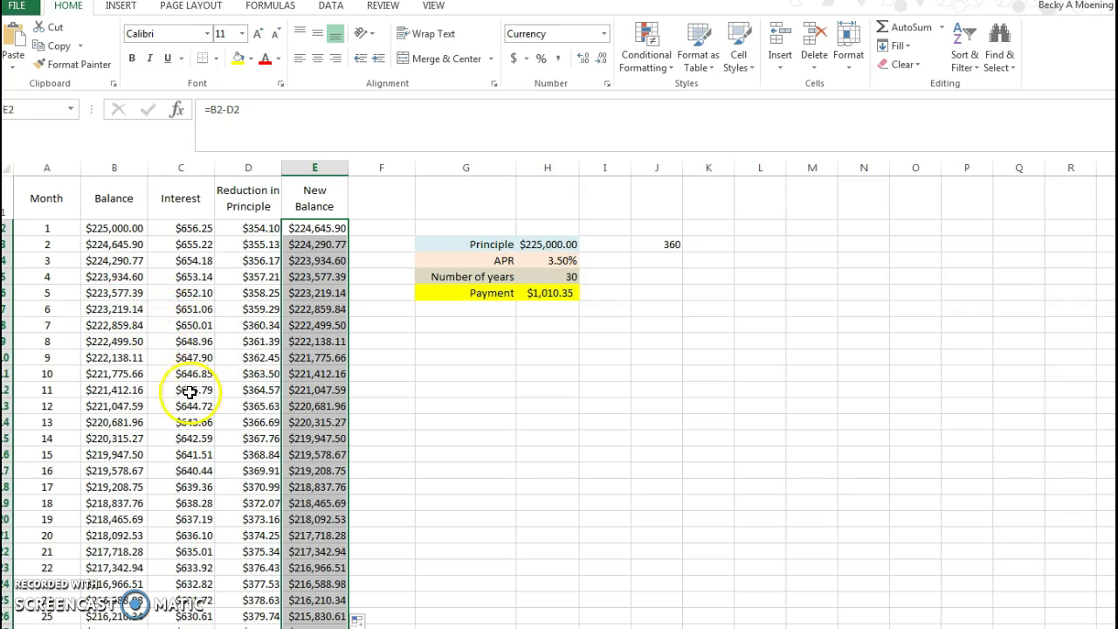
left_click(123, 194)
left_click(104, 229)
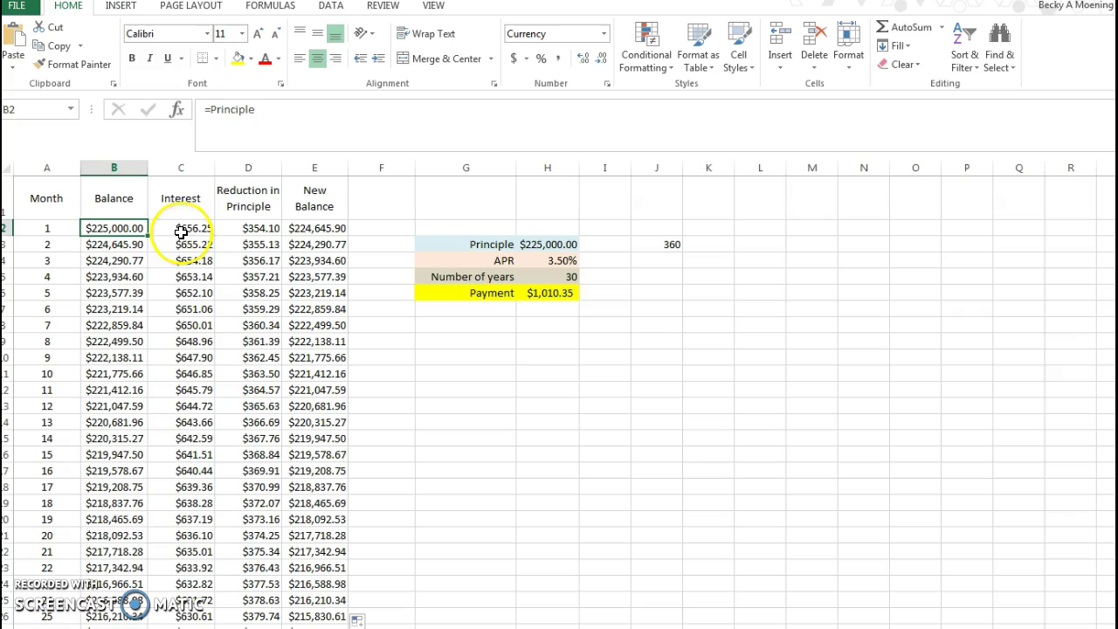
left_click_drag(176, 227, 246, 225)
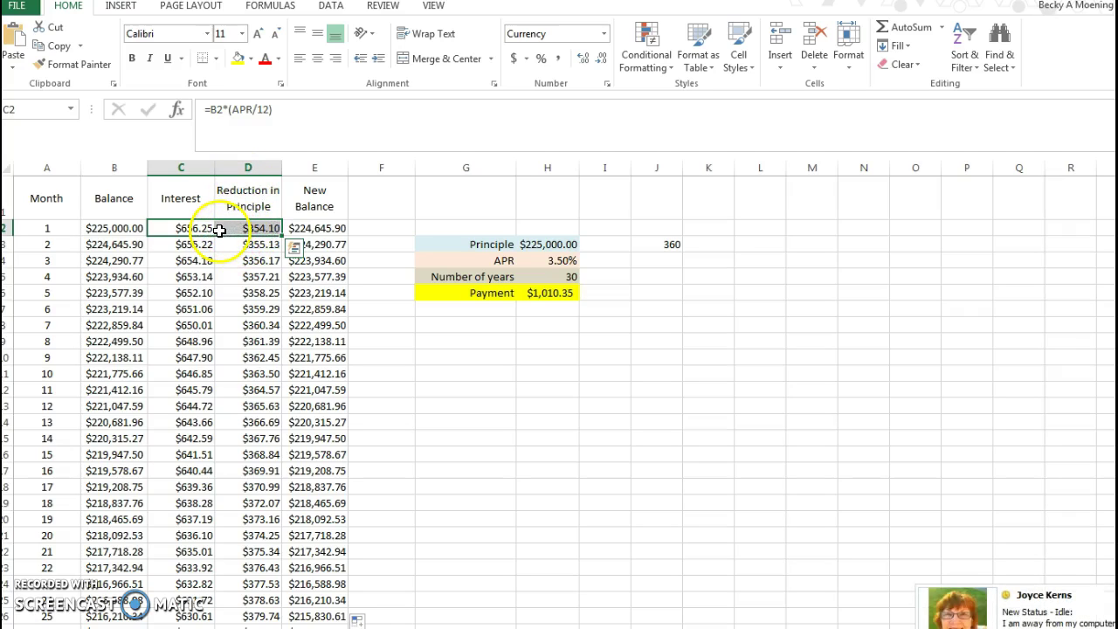
left_click(311, 226)
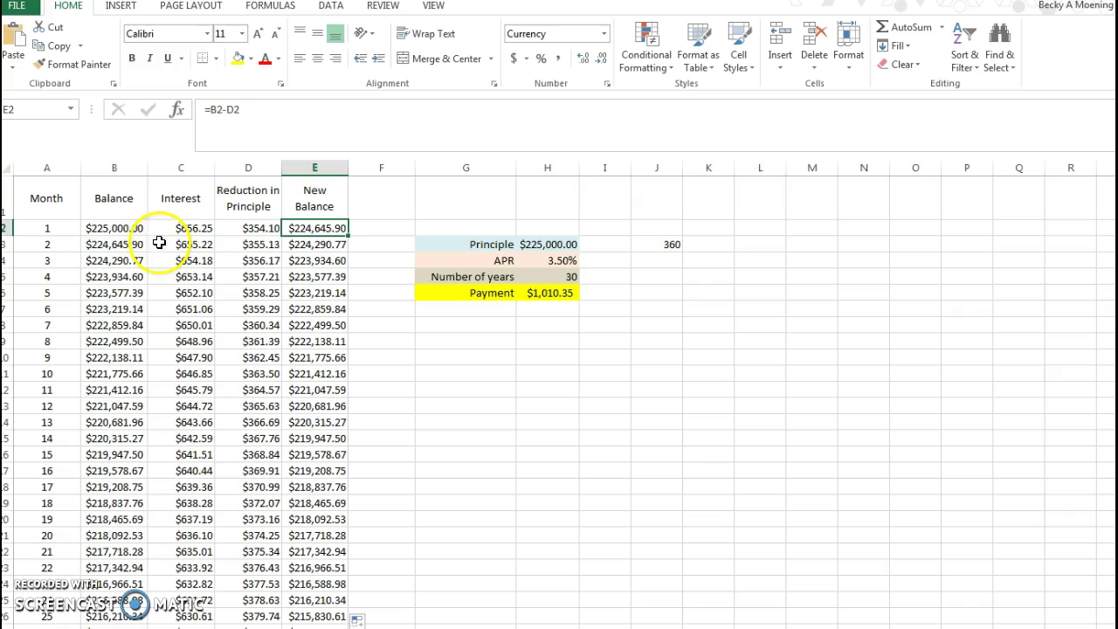
left_click(114, 228)
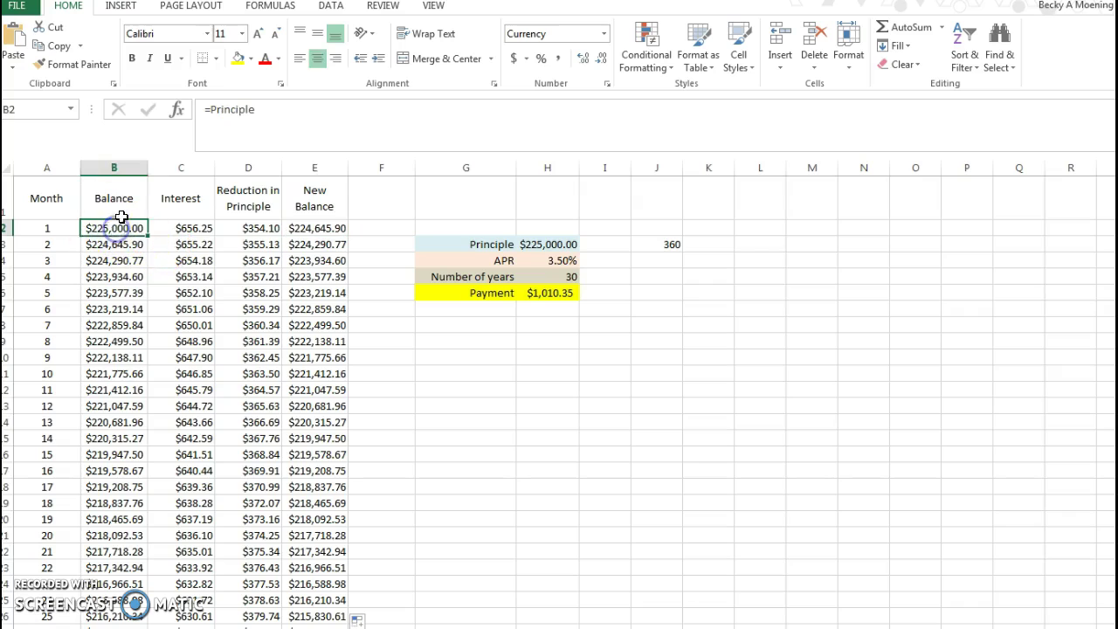
left_click(249, 226)
left_click(318, 228)
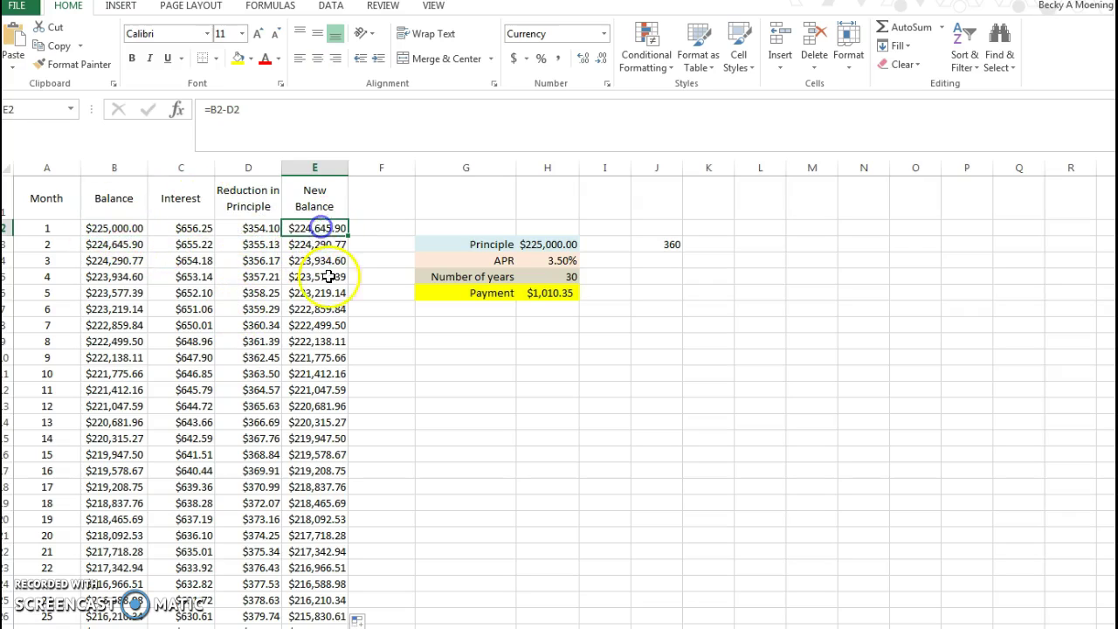
left_click(117, 245)
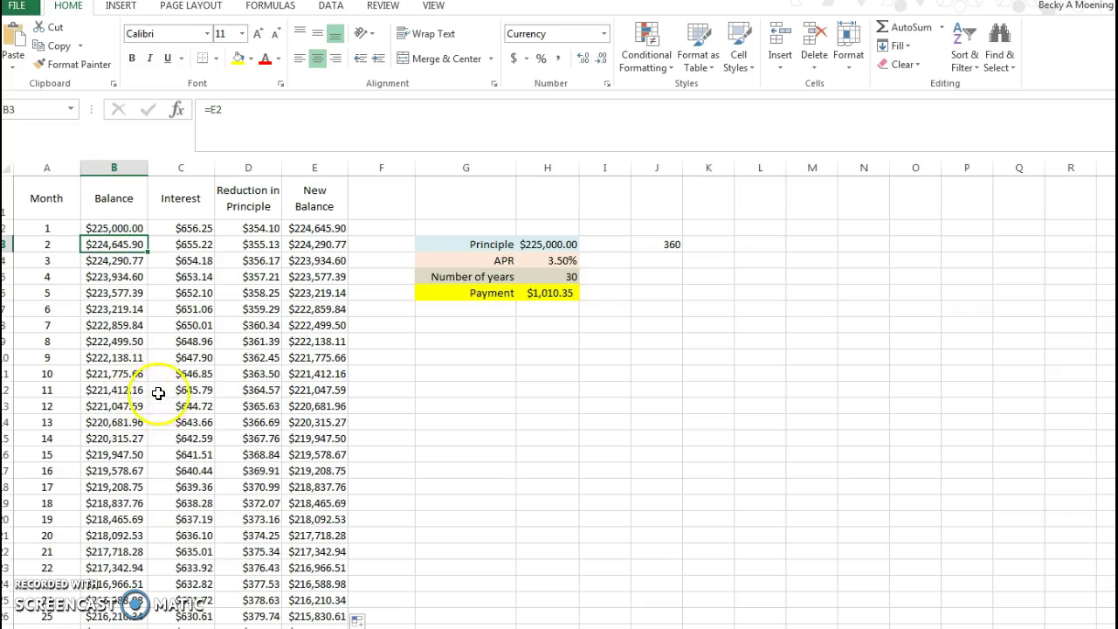
scroll(234, 405, "down", 5)
scroll(234, 405, "down", 6)
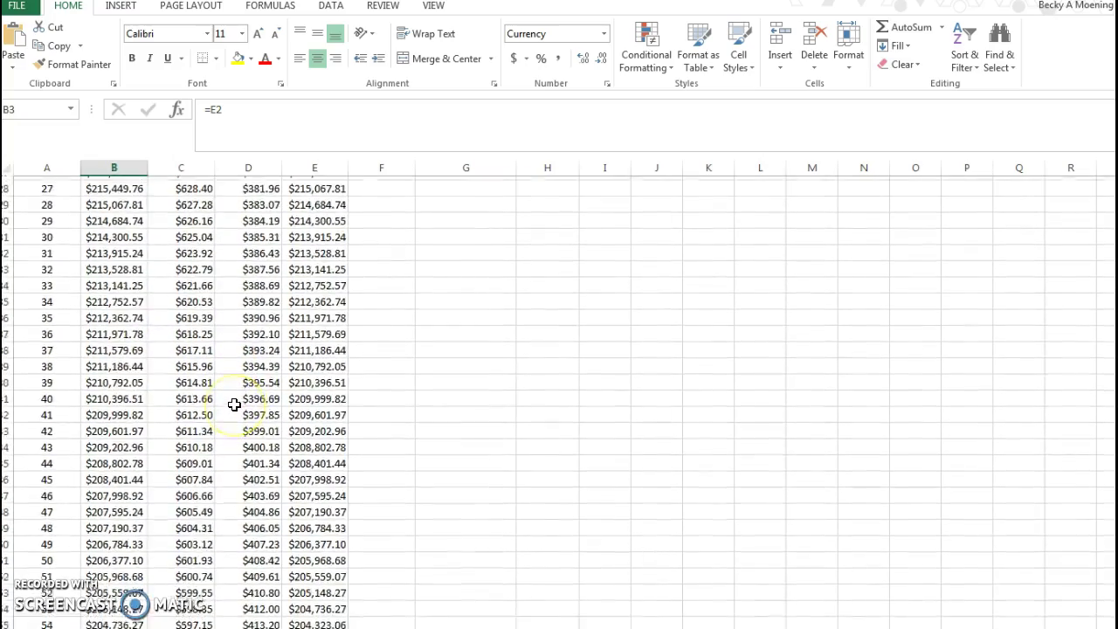
scroll(234, 404, "up", 11)
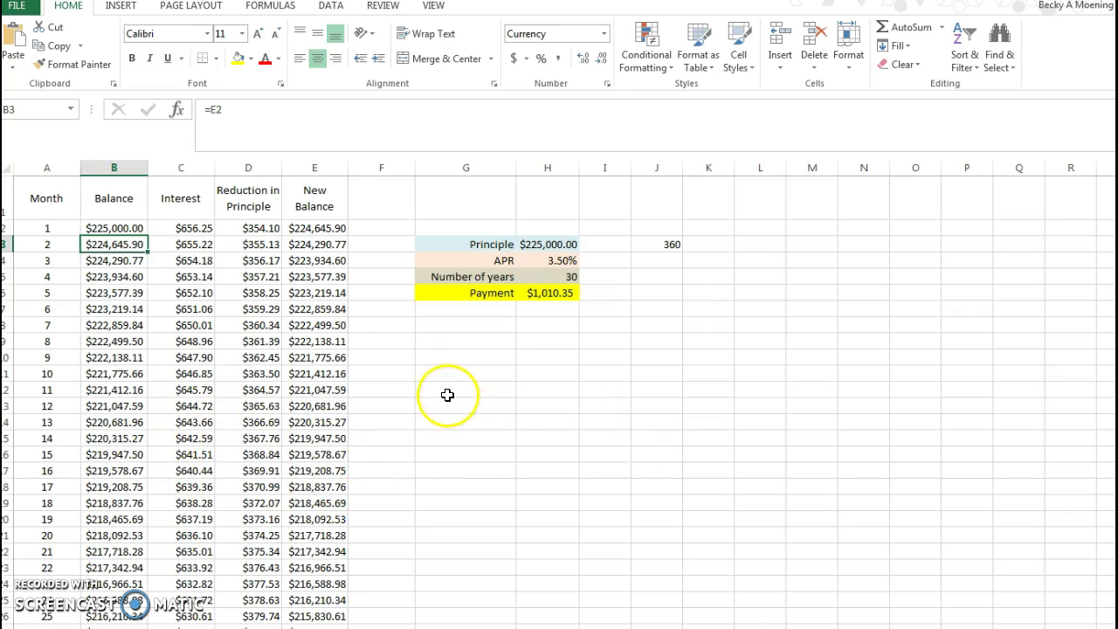
left_click_drag(50, 232, 40, 410)
Enter =225000/2 in H11 to show the 112500 half-principal benchmark
left_click(114, 422)
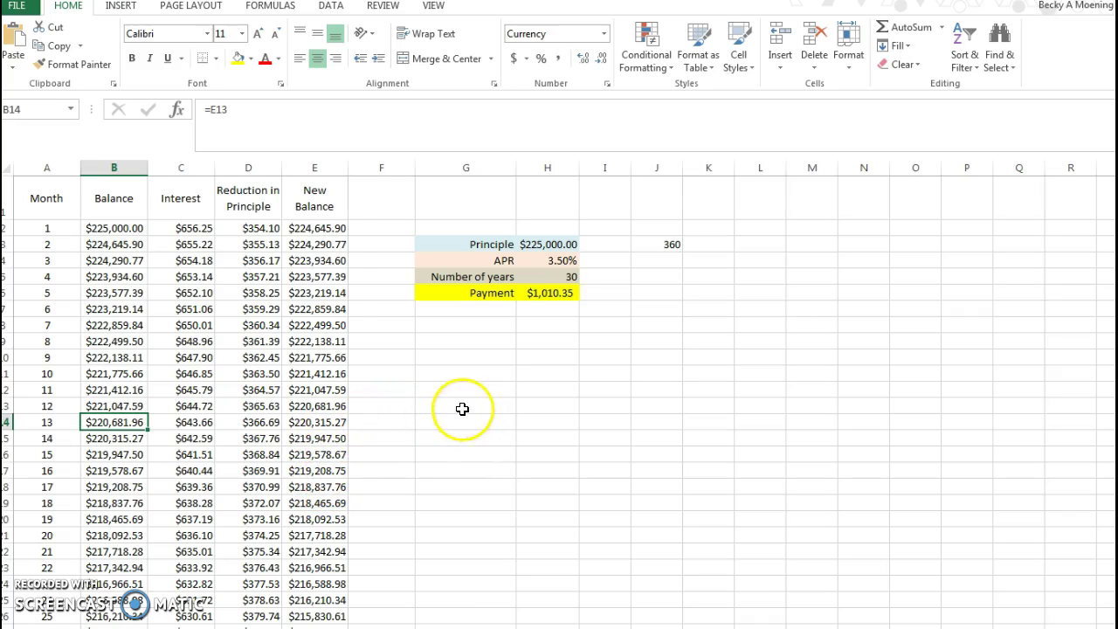
left_click(544, 375)
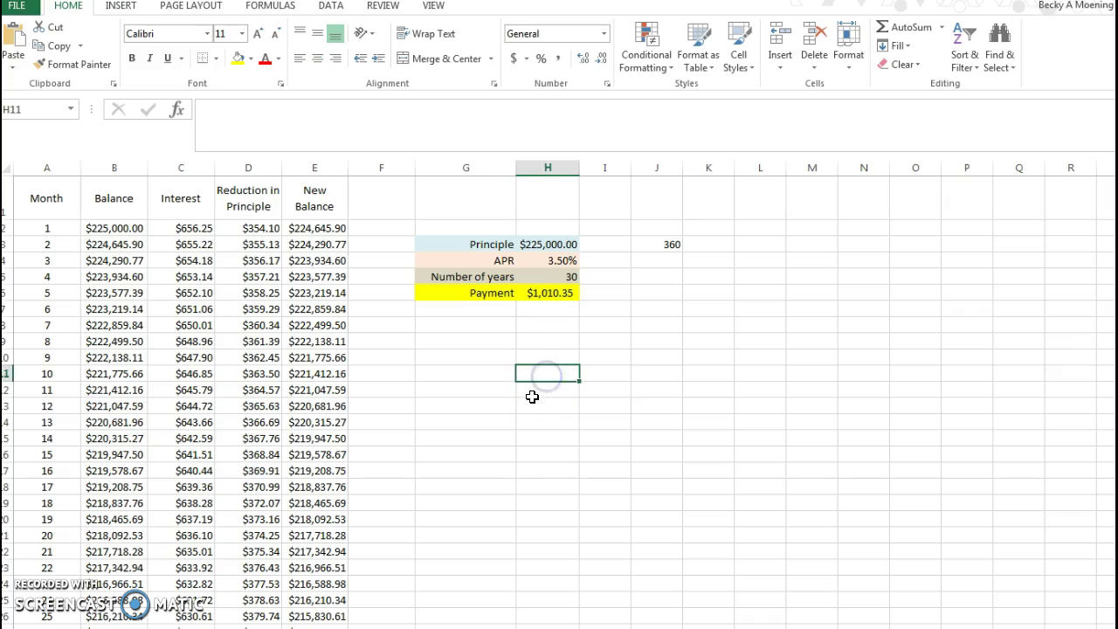
type("=225000/2")
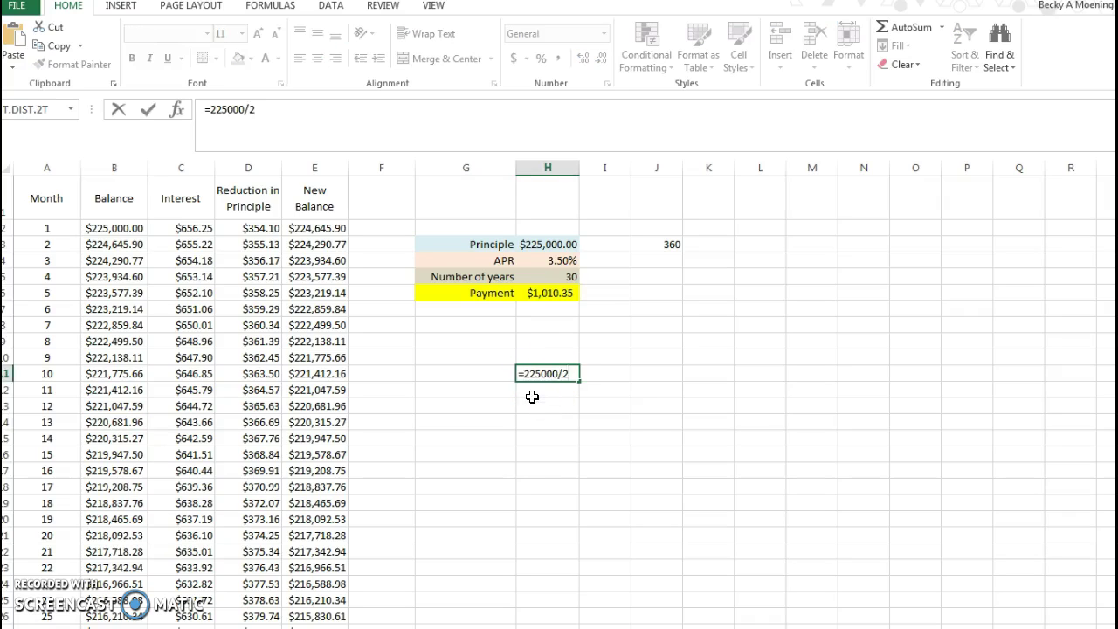
key("Return")
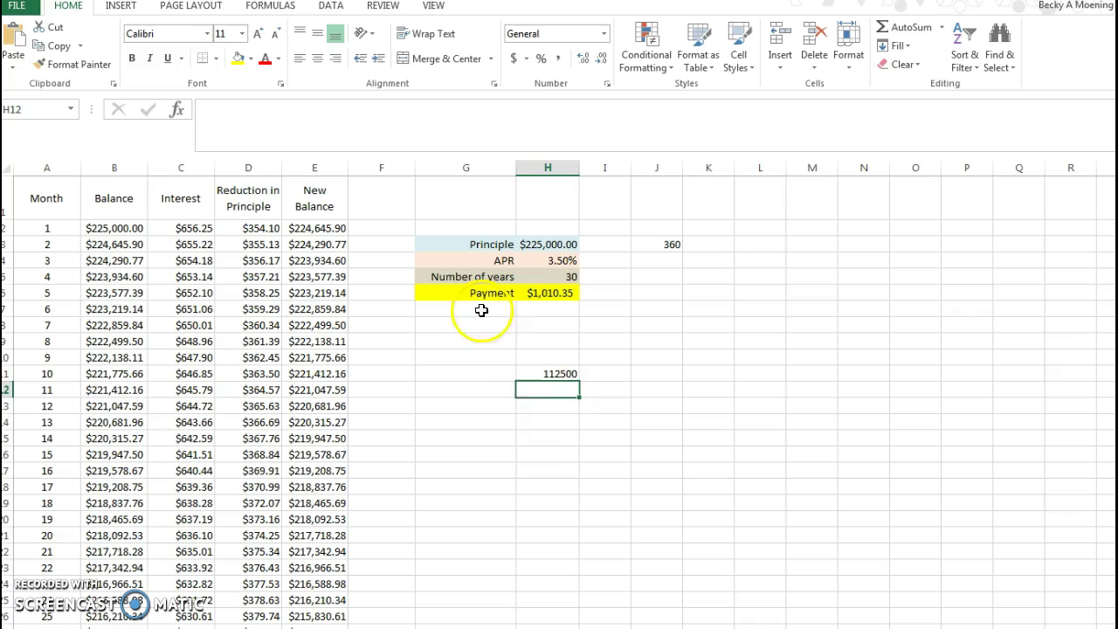
scroll(288, 486, "down", 19)
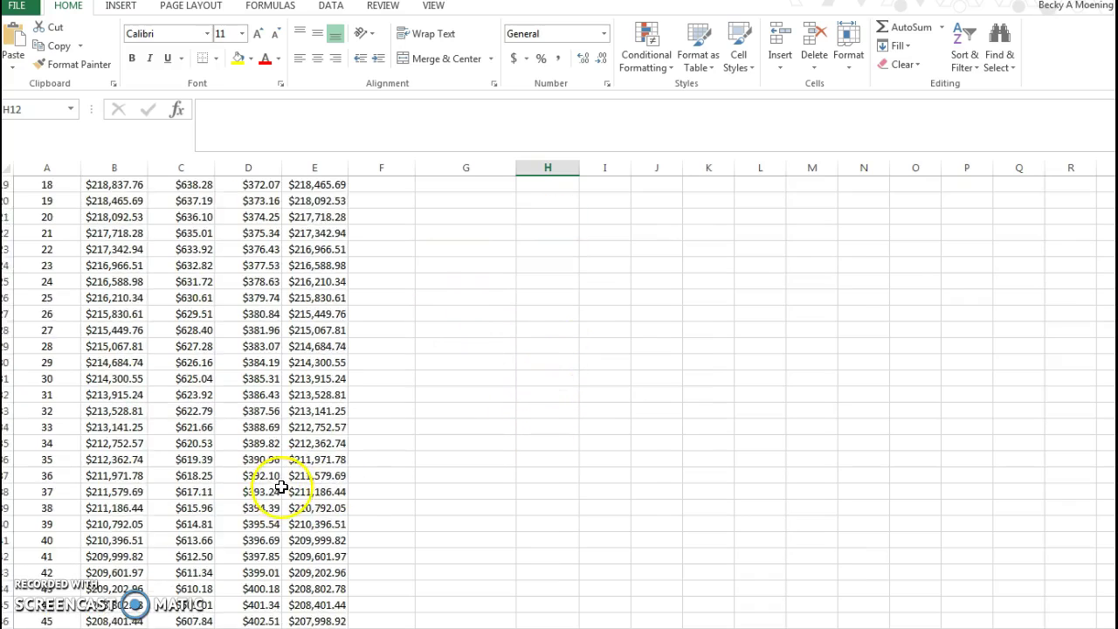
scroll(284, 486, "down", 12)
left_click(151, 492)
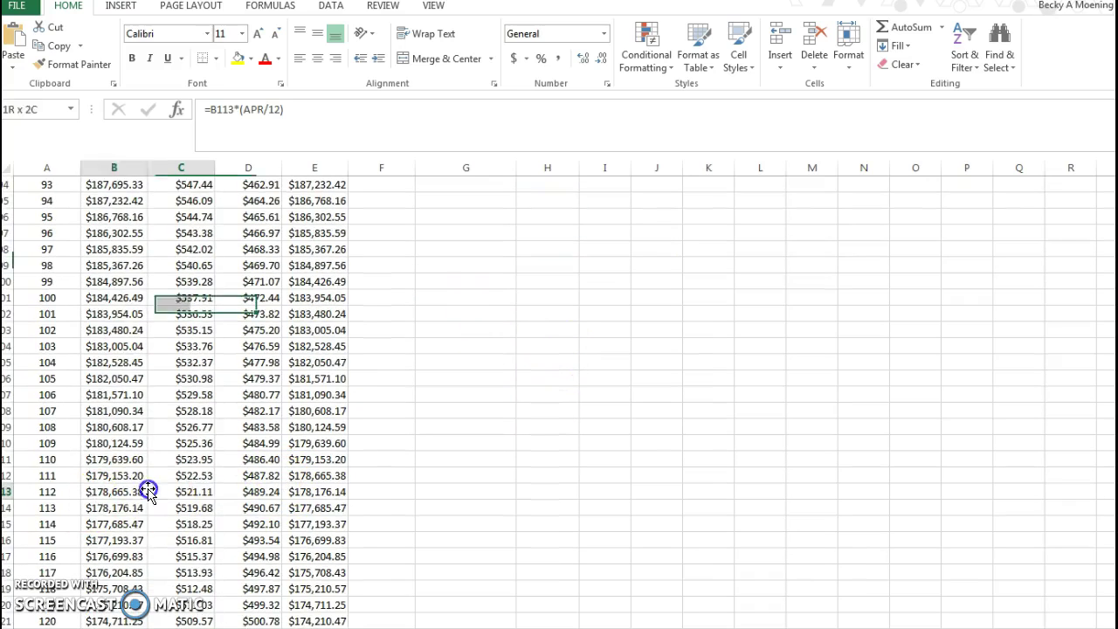
scroll(96, 348, "down", 20)
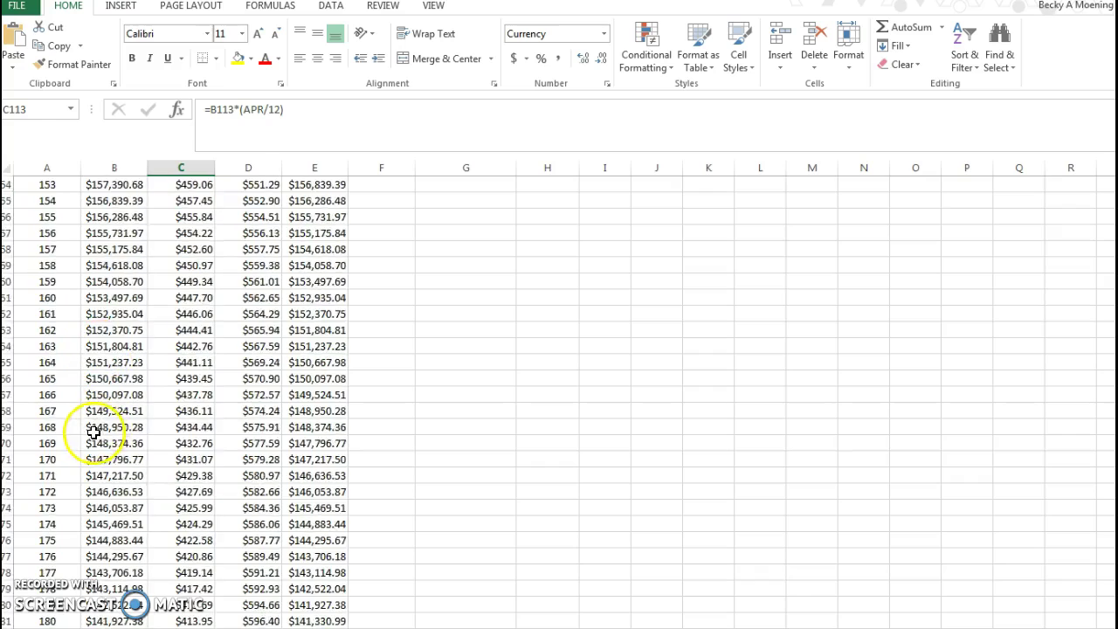
scroll(125, 425, "up", 2)
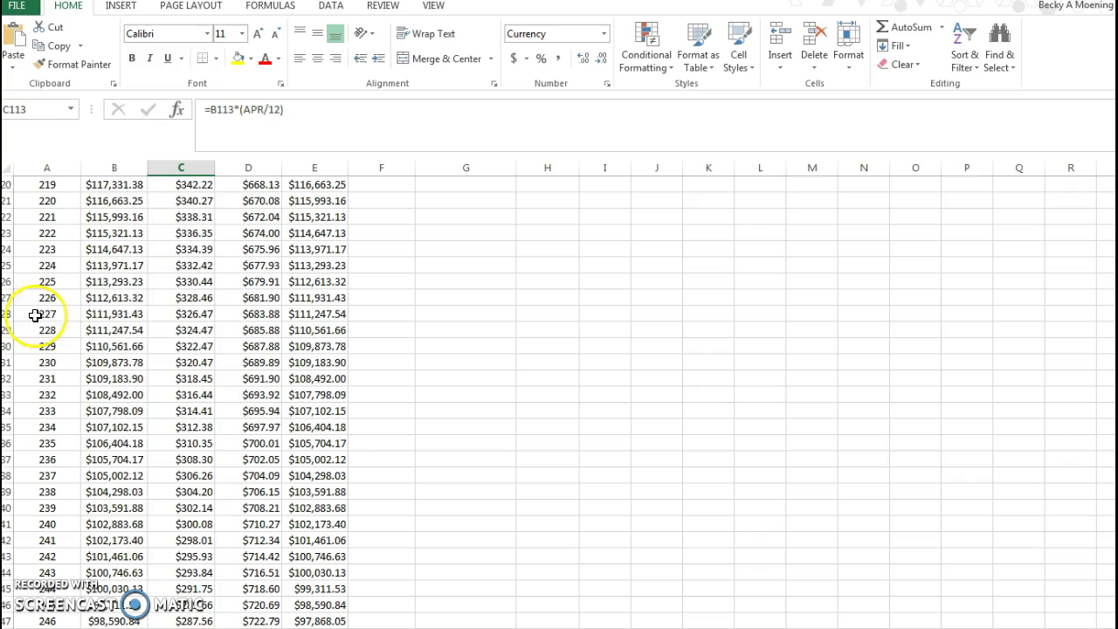
left_click(87, 314)
left_click(61, 313)
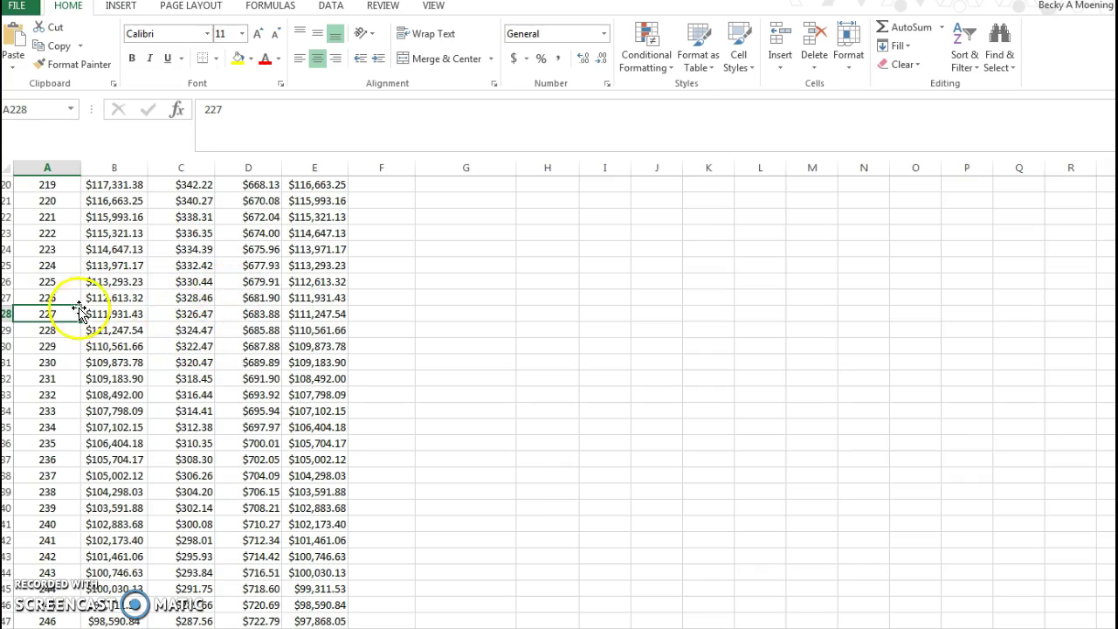
left_click_drag(166, 313, 249, 311)
left_click(263, 314)
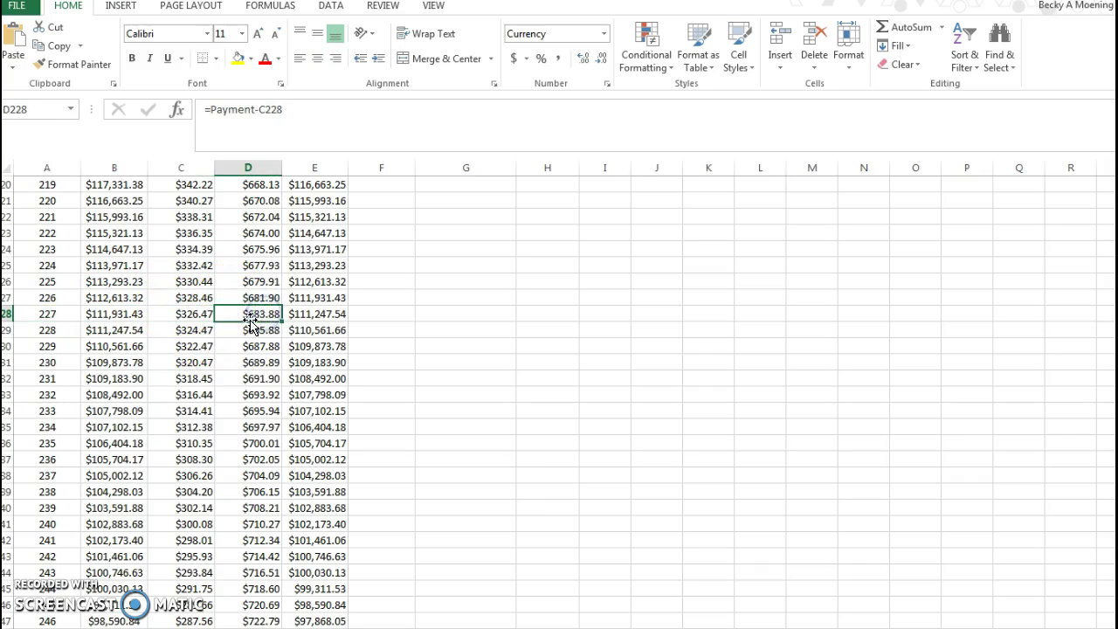
left_click(187, 314)
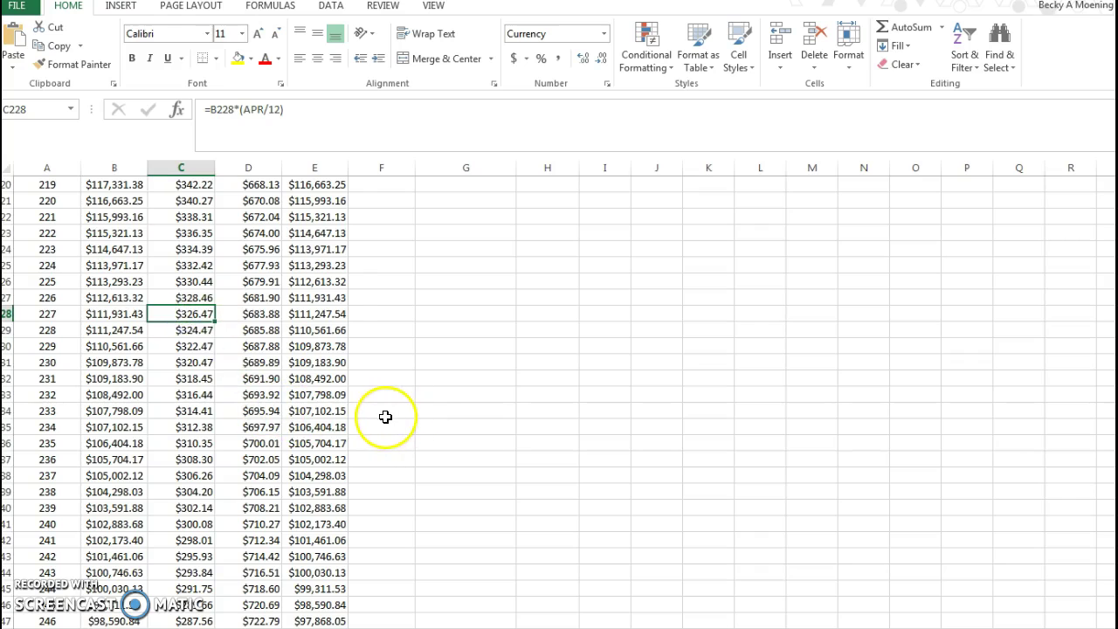
AutoSum the Interest column into C362 ($138,726.20) and start a label in D362
scroll(381, 409, "down", 10)
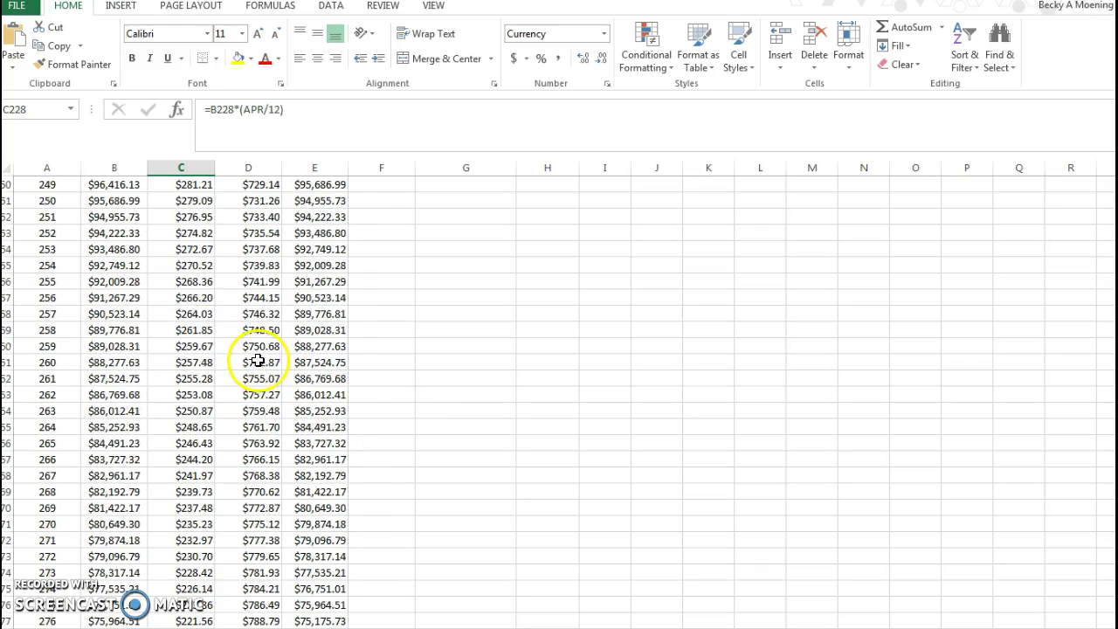
scroll(259, 358, "up", 13)
scroll(559, 393, "up", 20)
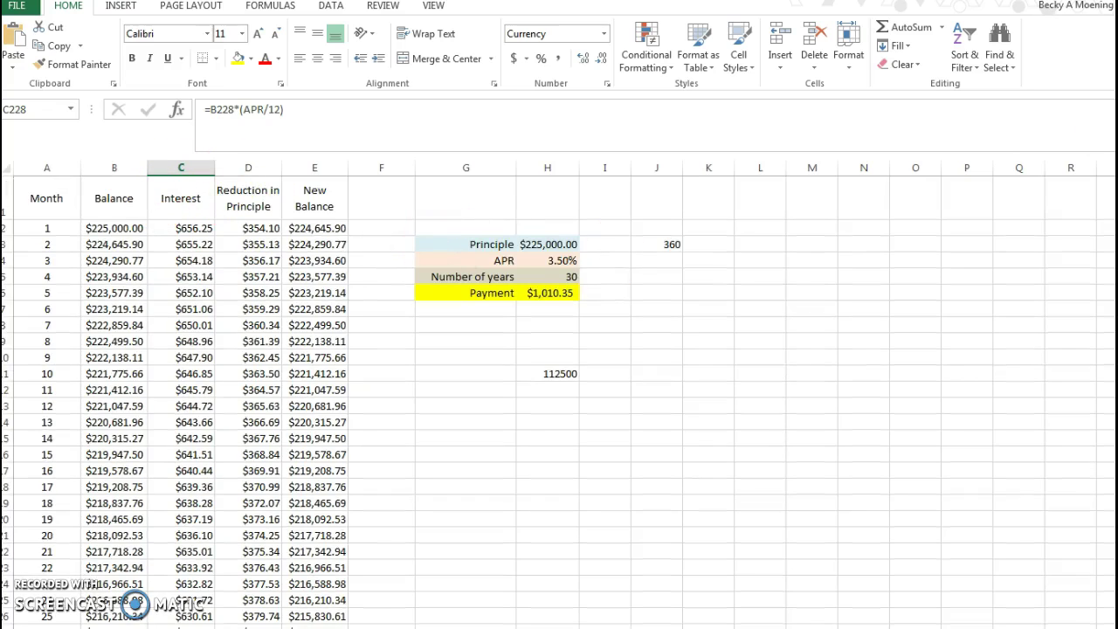
scroll(524, 568, "down", 20)
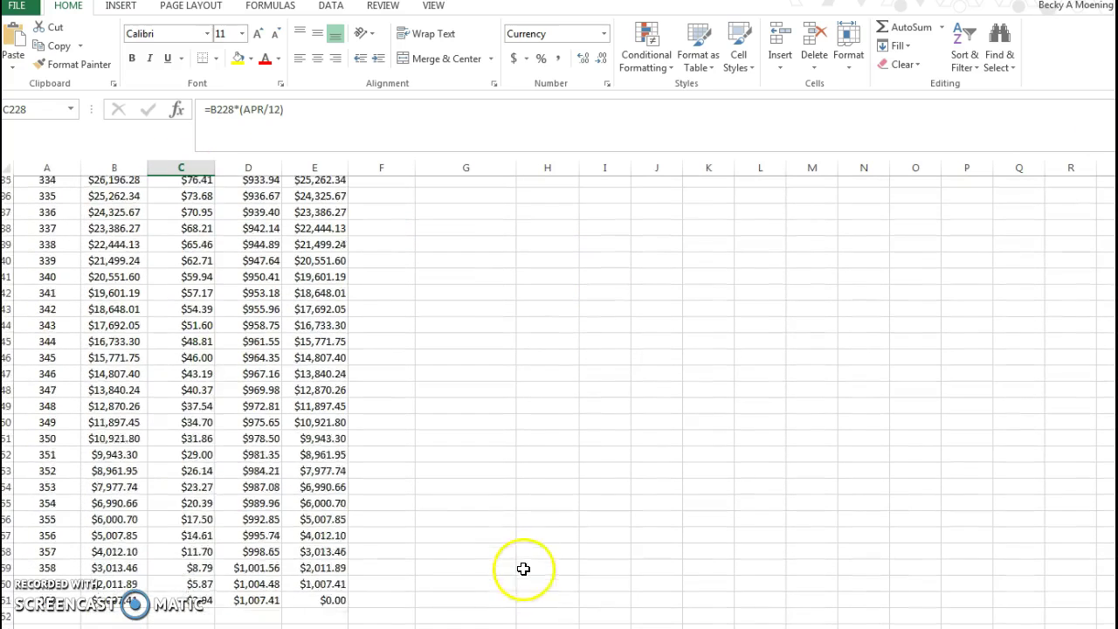
left_click(182, 443)
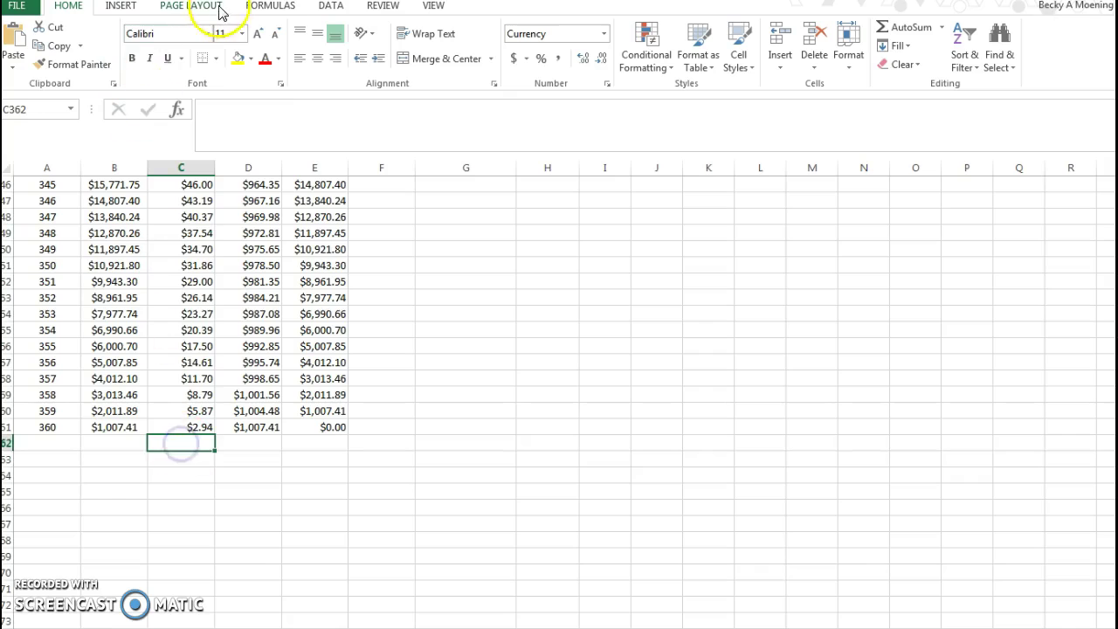
left_click(269, 7)
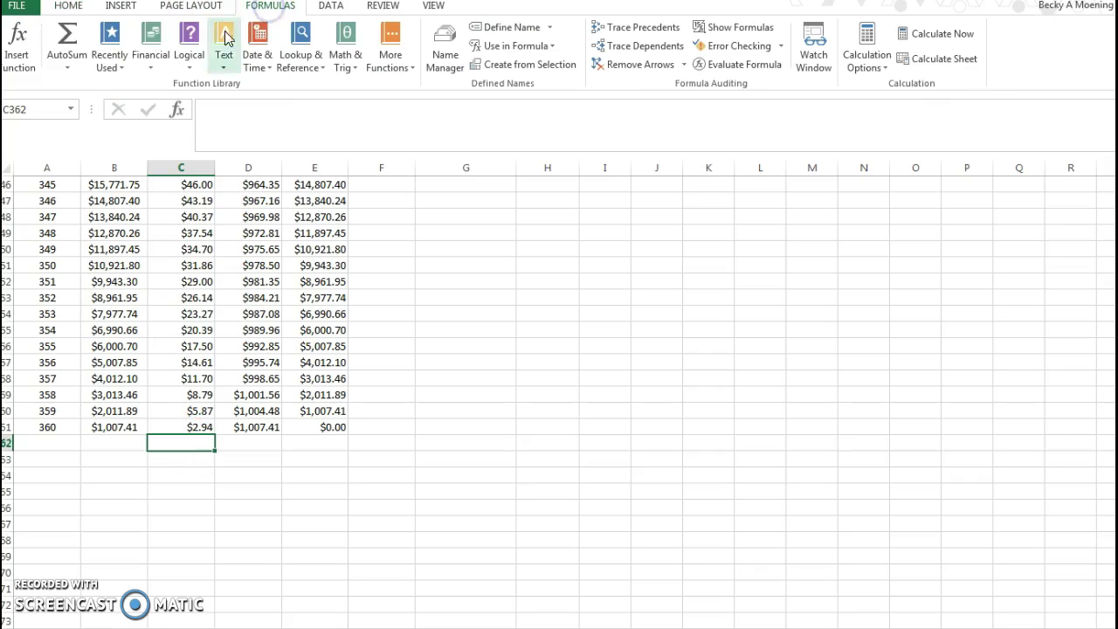
left_click(67, 39)
key("Return")
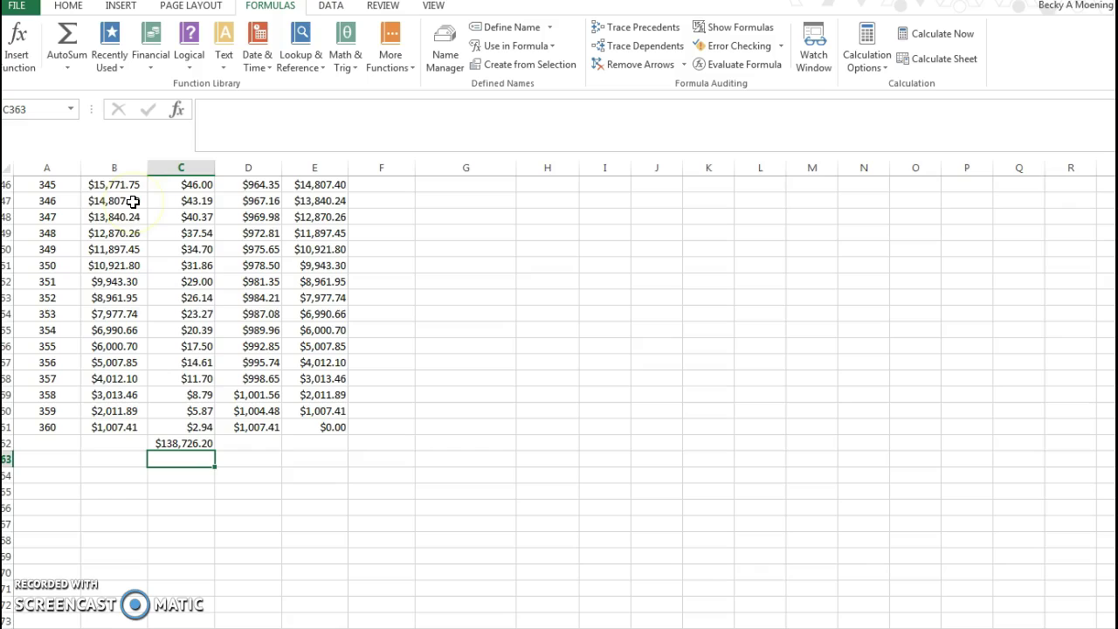
double_click(249, 444)
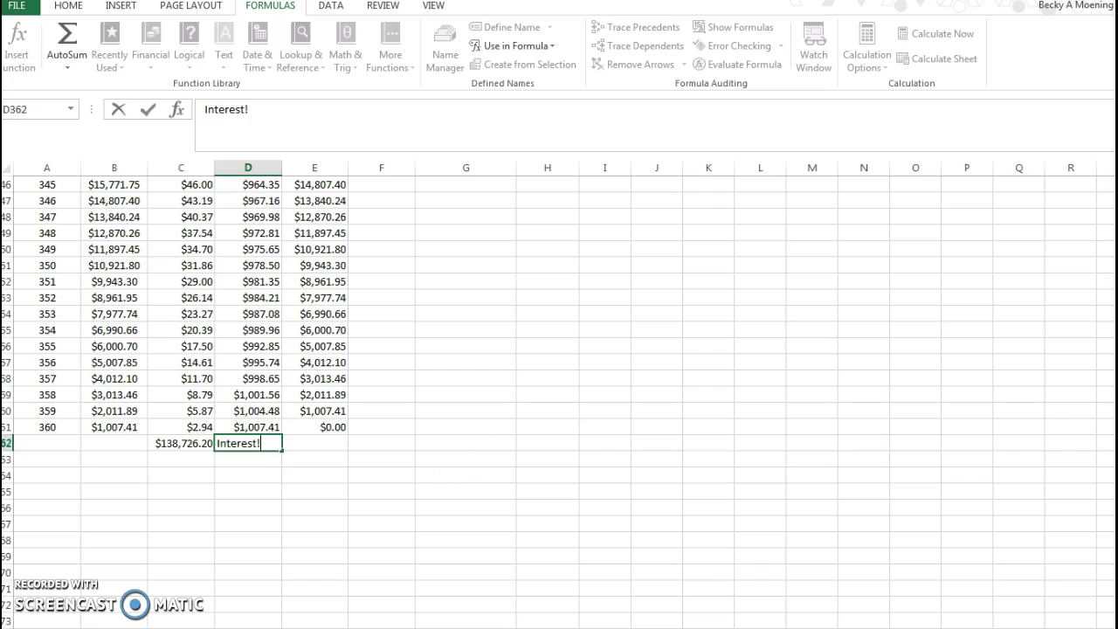
Change the H5 term to 15 years, making the payment $1,608.49 and paying off at month 180
left_click_drag(1117, 602, 1117, 599)
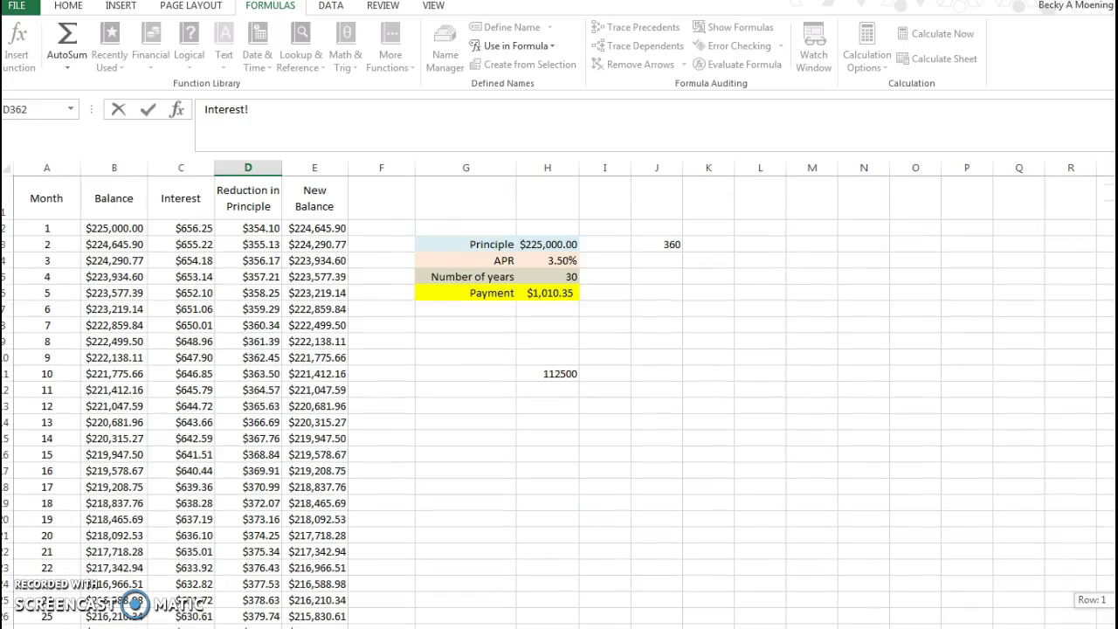
left_click(559, 275)
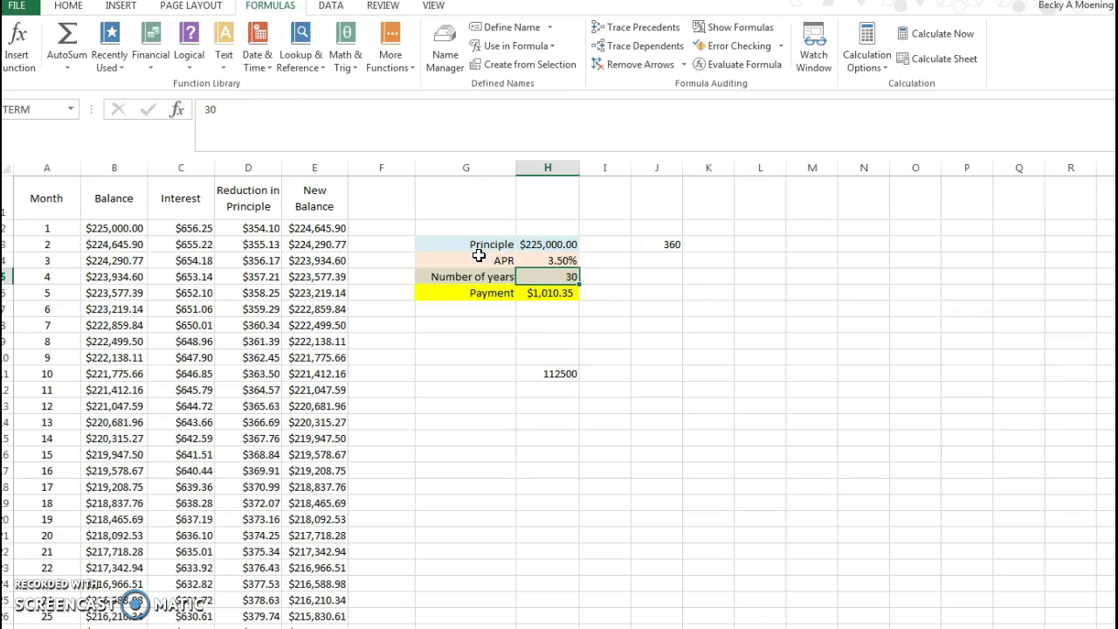
type("15")
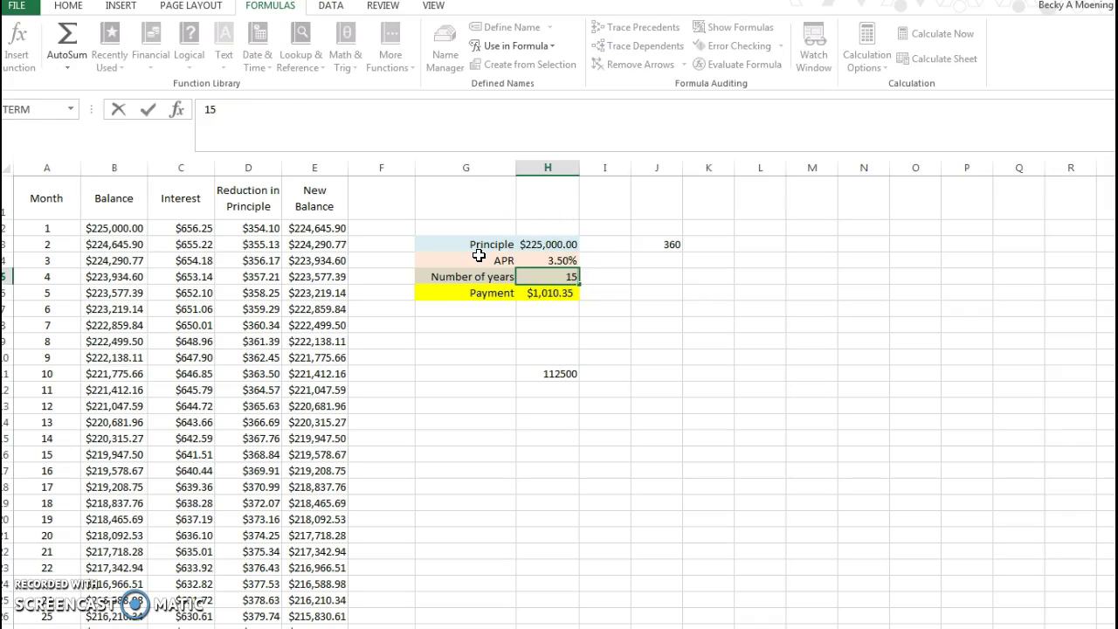
key("Return")
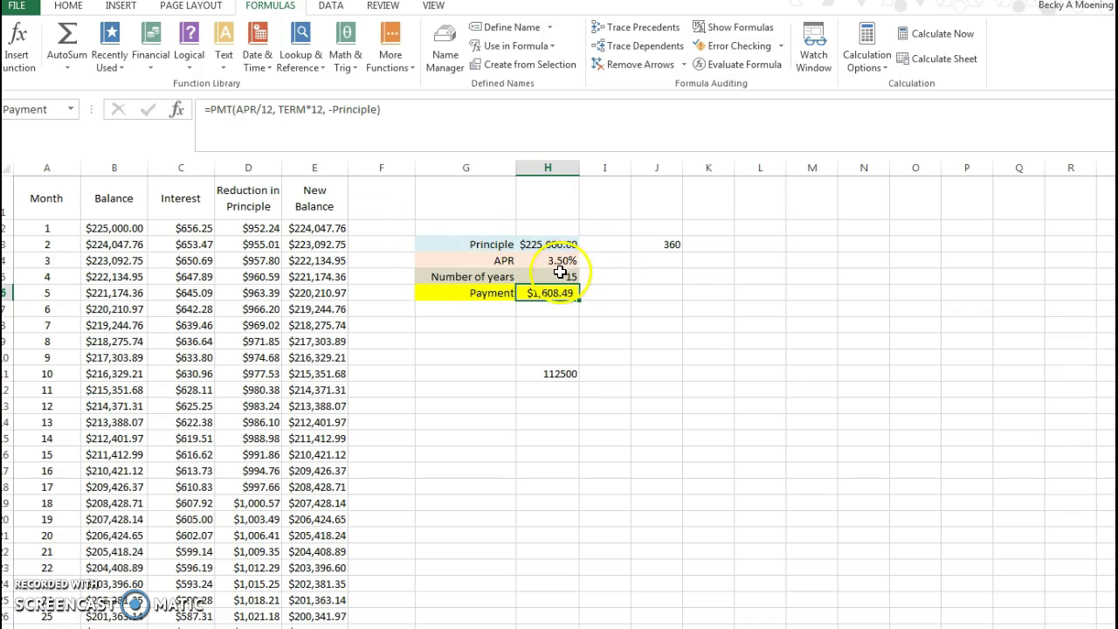
scroll(262, 408, "down", 20)
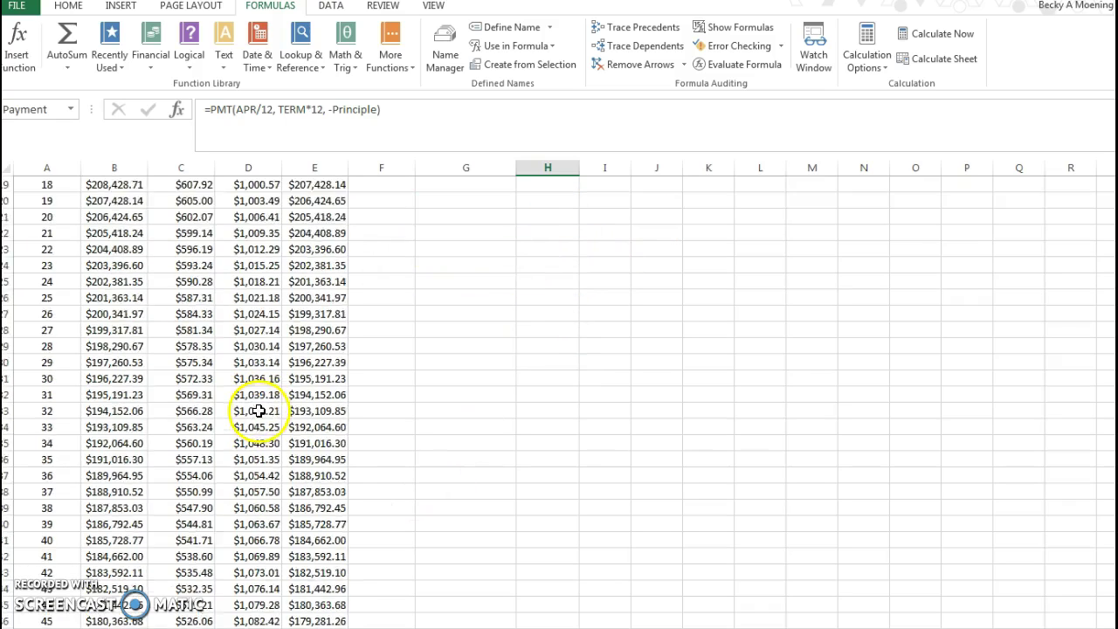
scroll(262, 407, "down", 20)
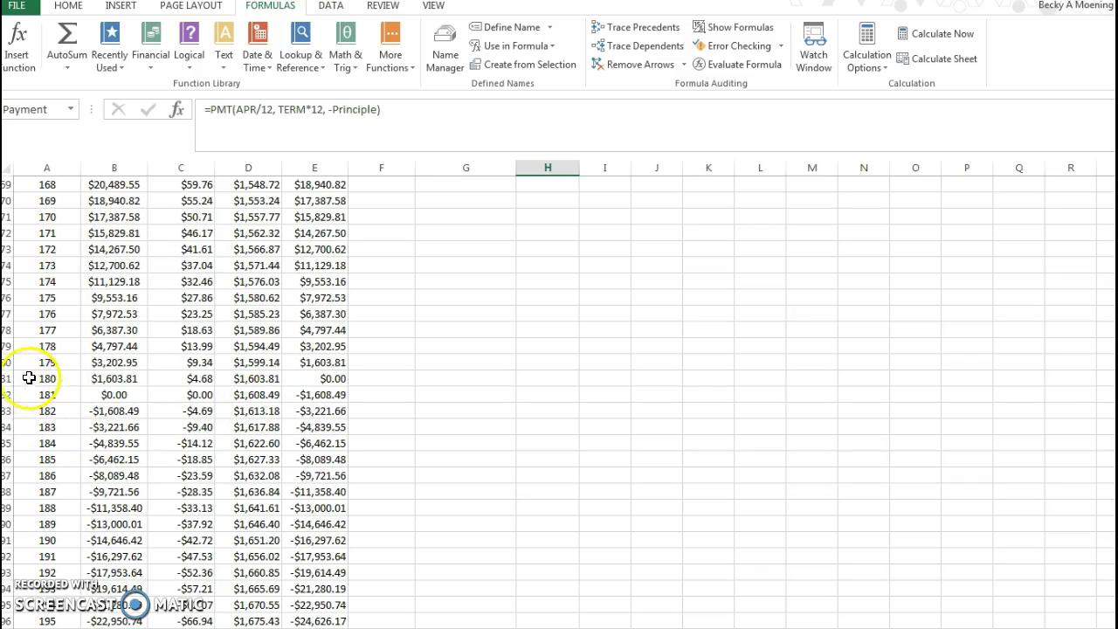
Inspect month 180's zero balance and the negative balances in the months after it
left_click_drag(29, 378, 301, 379)
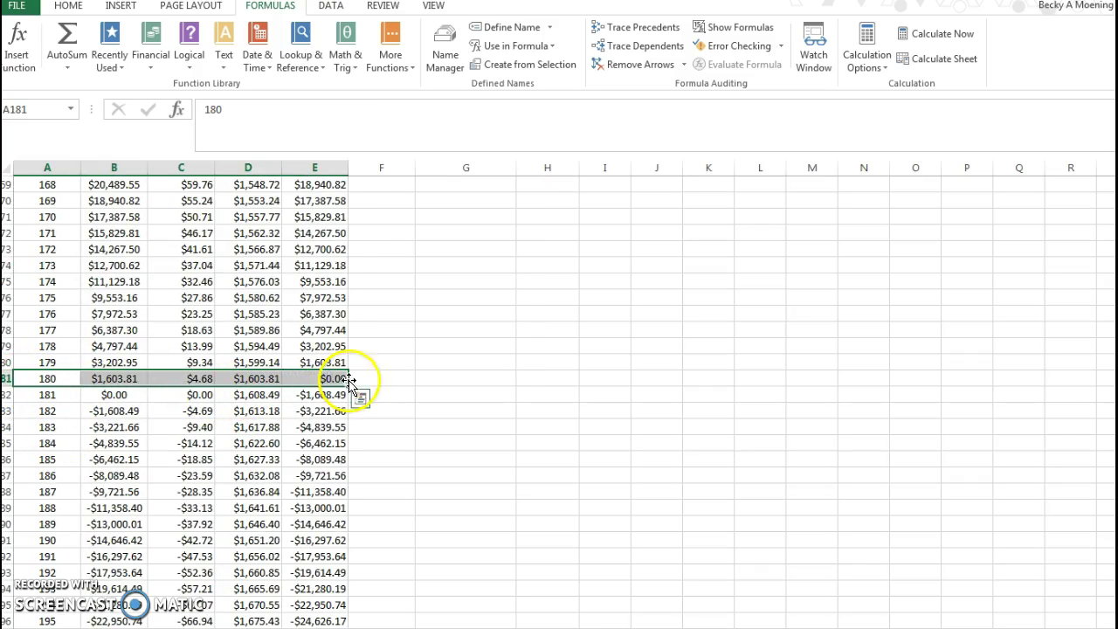
left_click(332, 379)
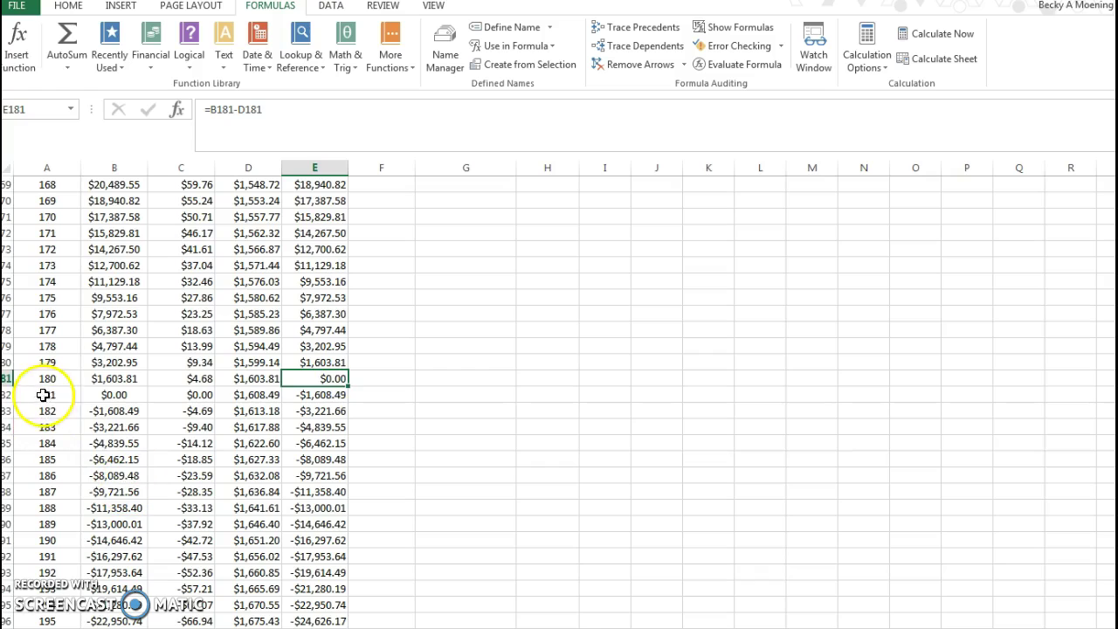
left_click_drag(35, 394, 341, 553)
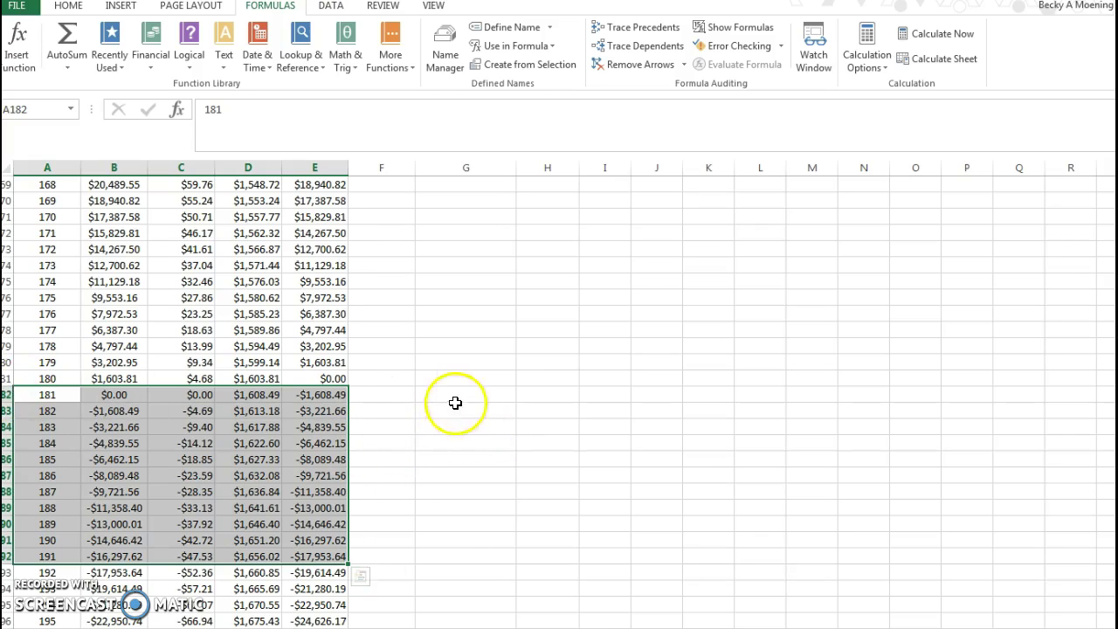
left_click(454, 407)
Insert two blank rows above month 181 and select C182
right_click(7, 395)
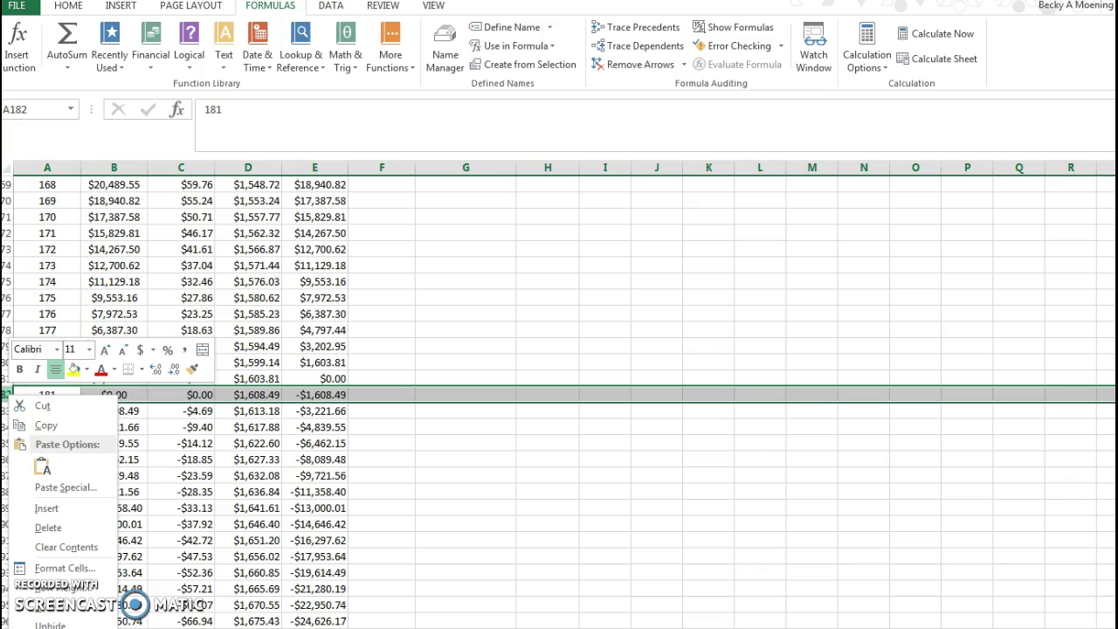
left_click(48, 509)
right_click(6, 395)
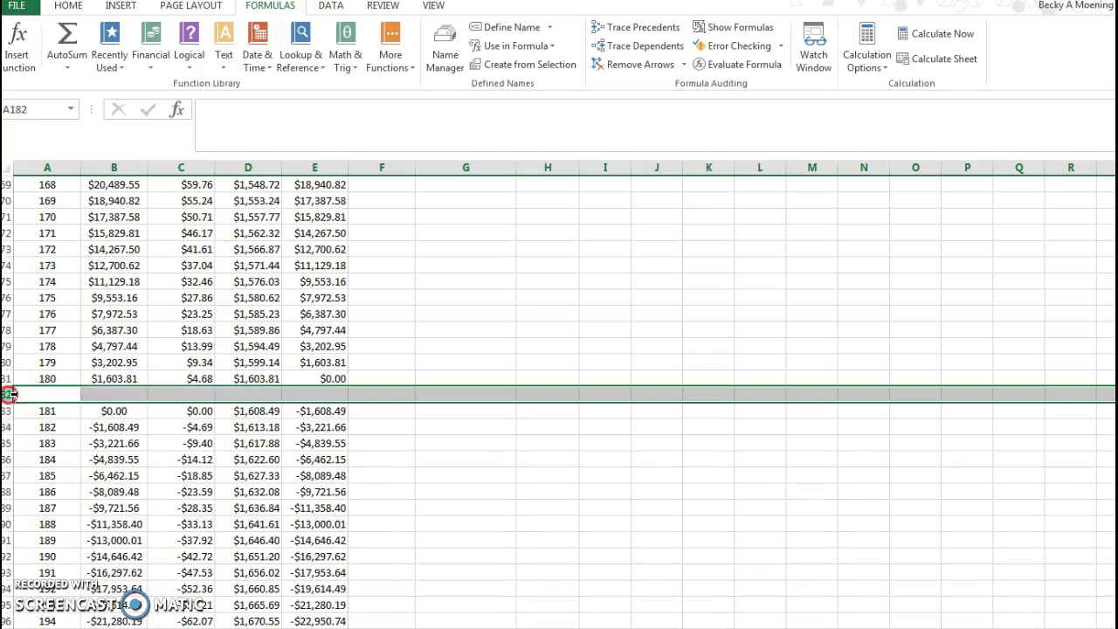
left_click(46, 509)
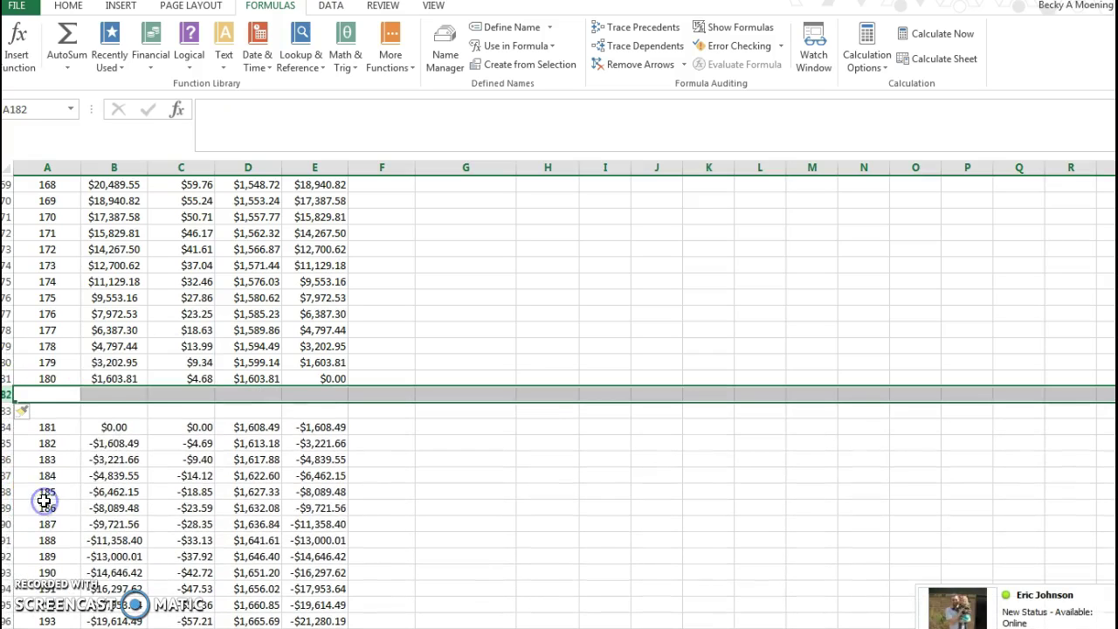
left_click(161, 394)
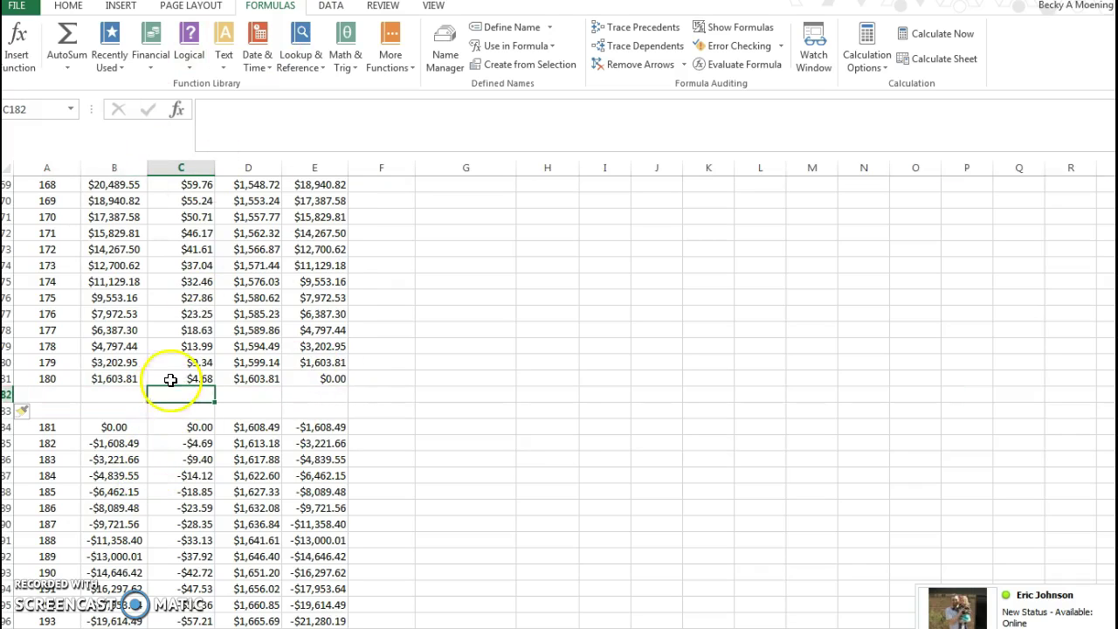
AutoSum months 1–180 interest into C182, giving $64,527.43, then scroll back to the top
left_click(70, 42)
key("Return")
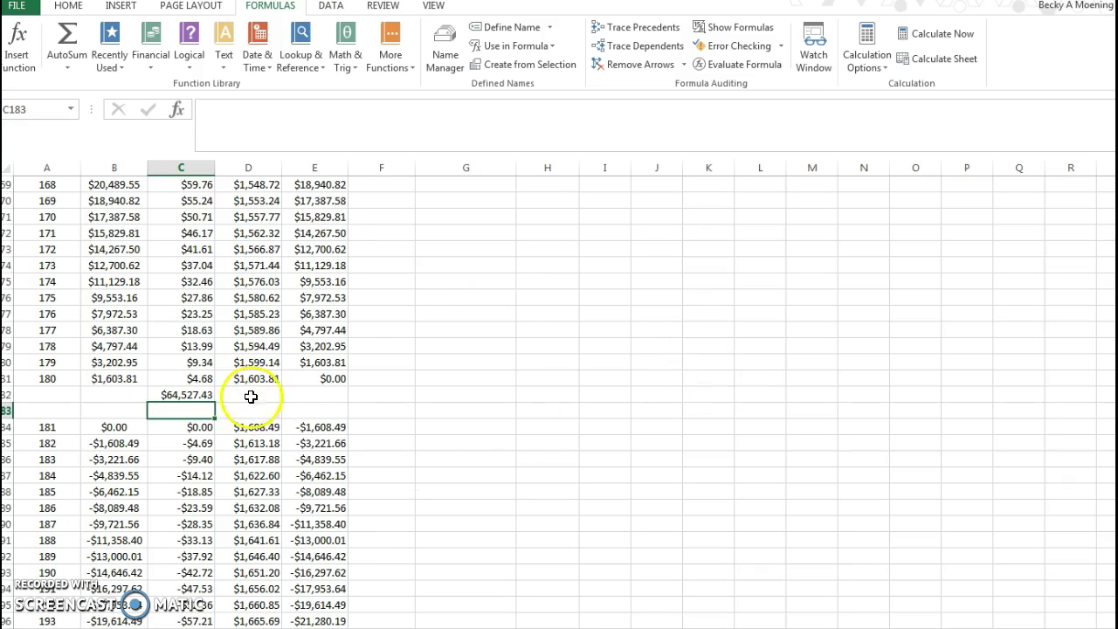
scroll(498, 411, "up", 10)
scroll(279, 323, "up", 20)
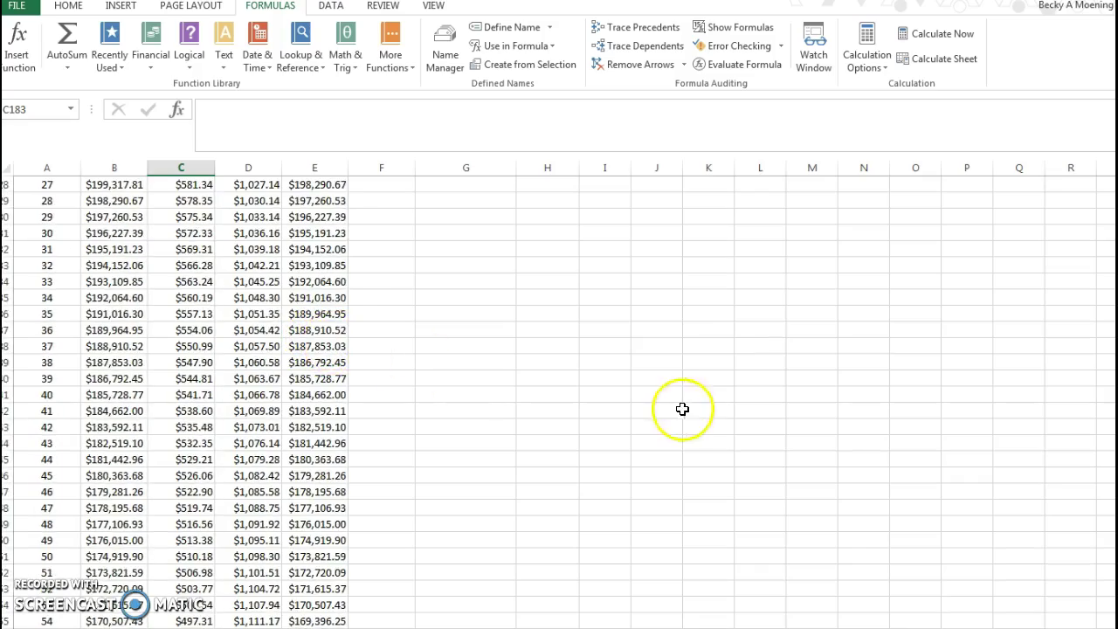
scroll(664, 415, "down", 20)
scroll(637, 438, "down", 14)
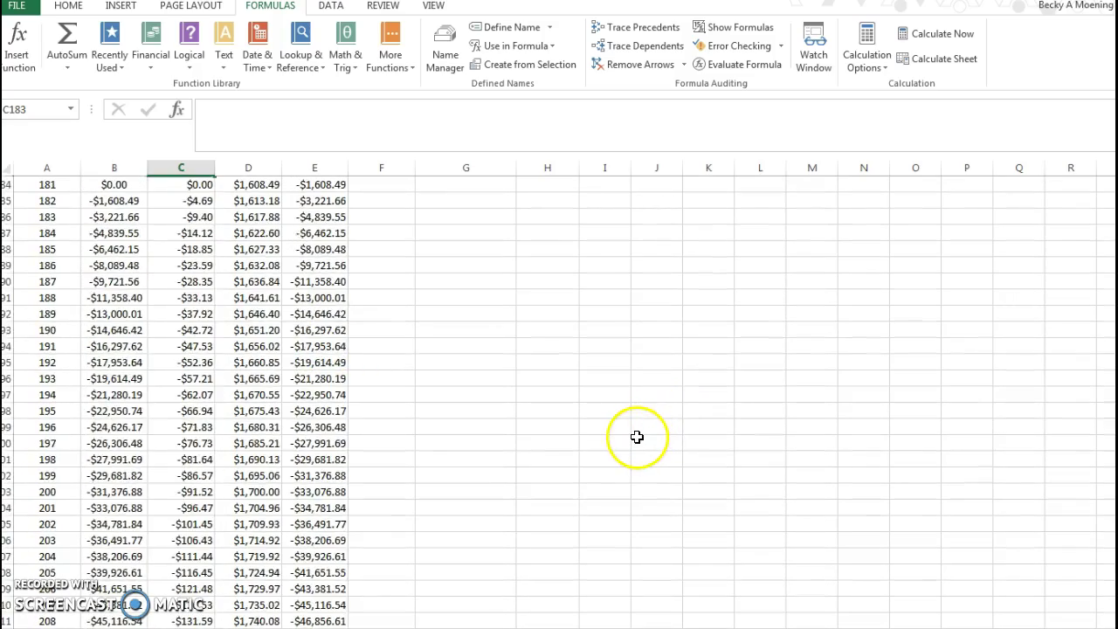
scroll(638, 438, "up", 6)
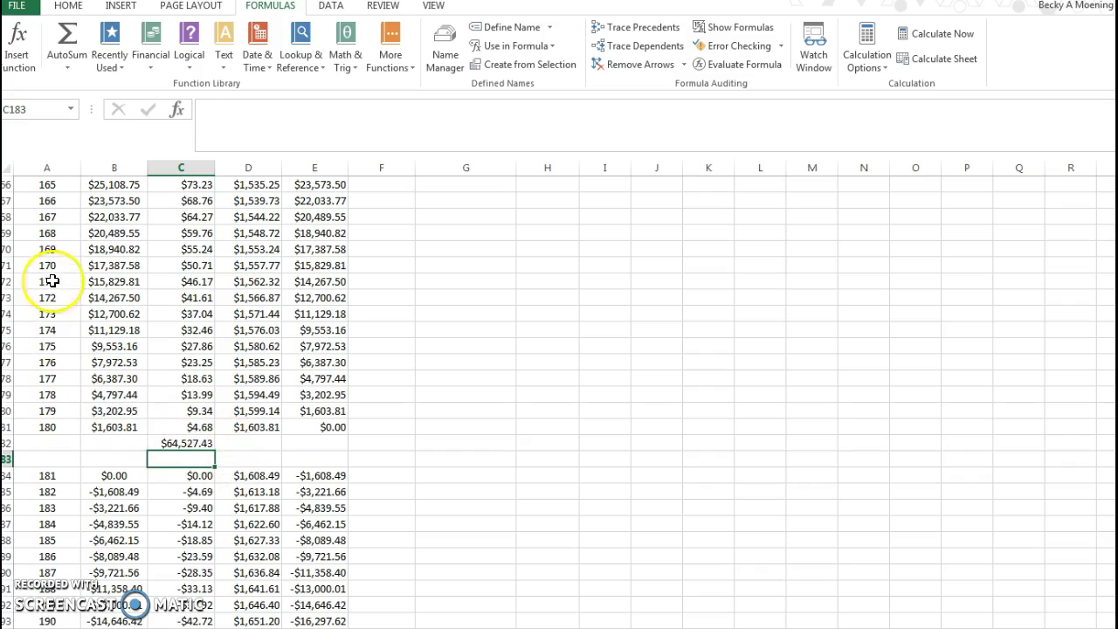
left_click_drag(60, 280, 35, 311)
scroll(656, 428, "up", 20)
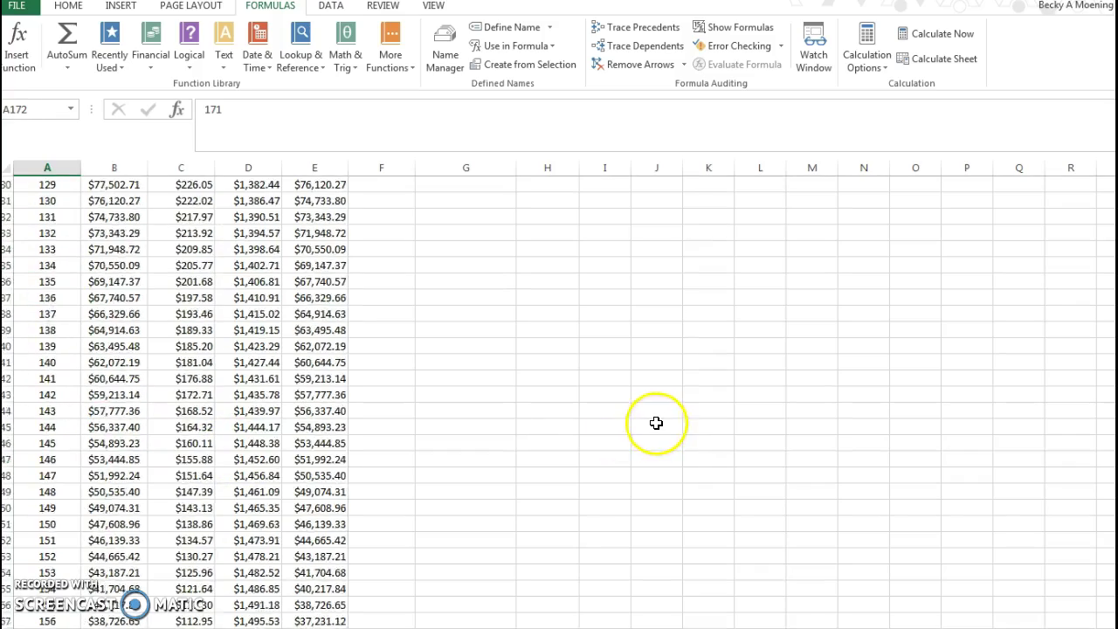
scroll(634, 405, "up", 7)
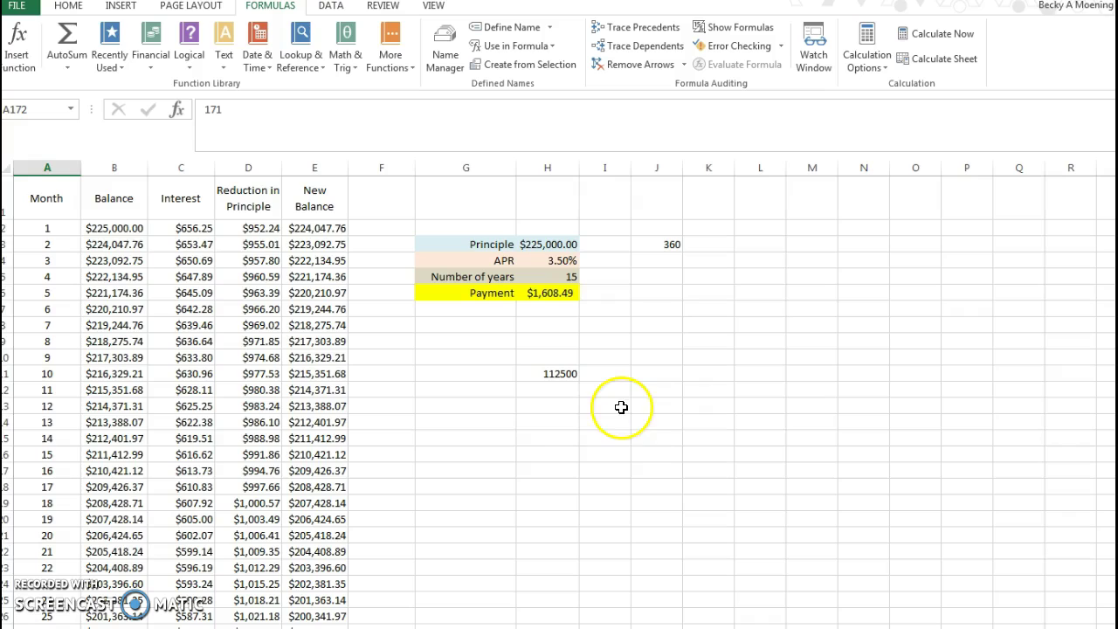
Enter =12*5 in H15 for 60 months and label it '5 years' in I15
left_click(560, 438)
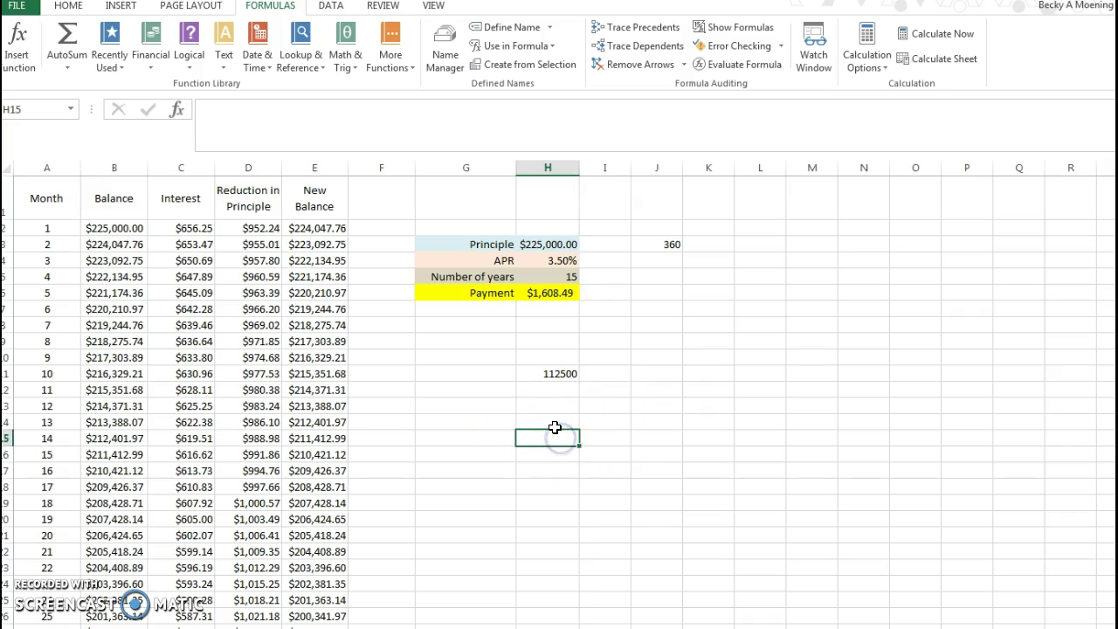
type("=12*")
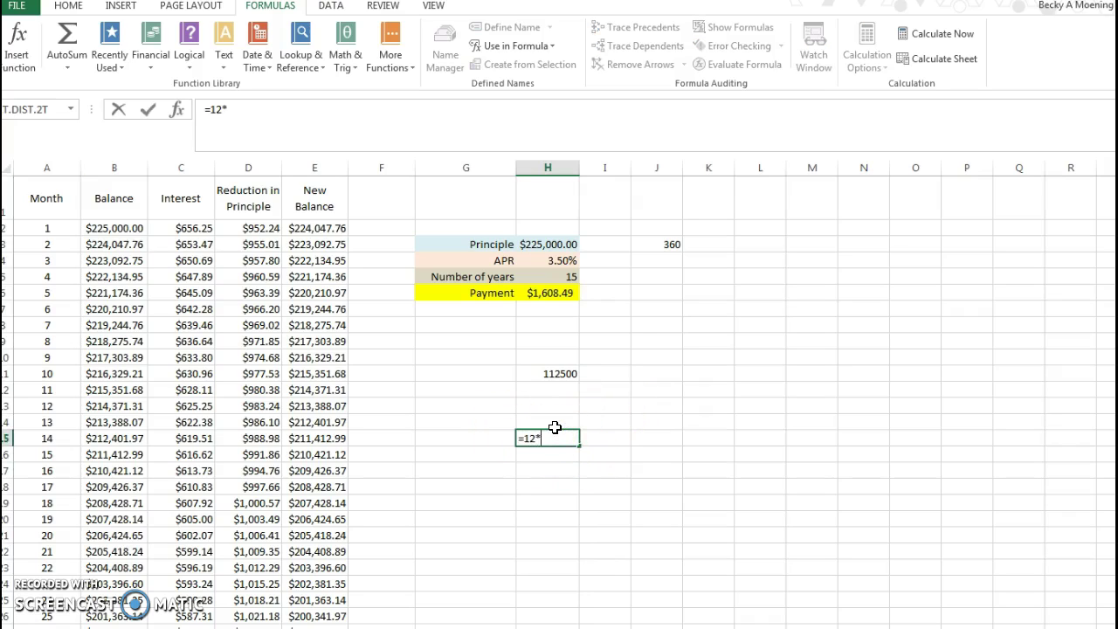
type("5")
key("Return")
left_click(603, 437)
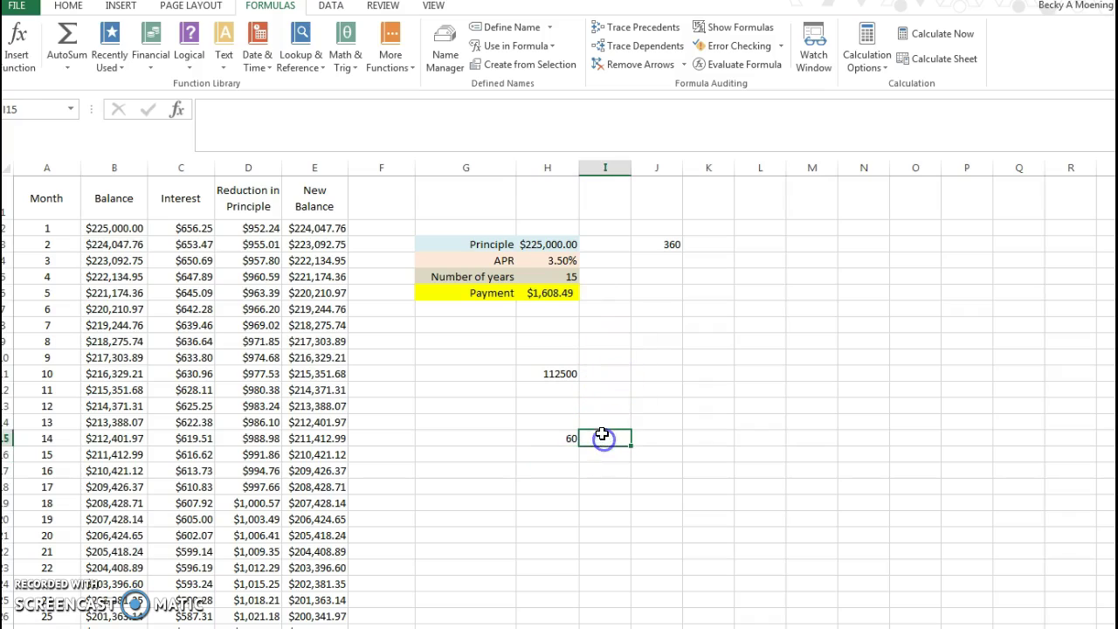
type("5 mont")
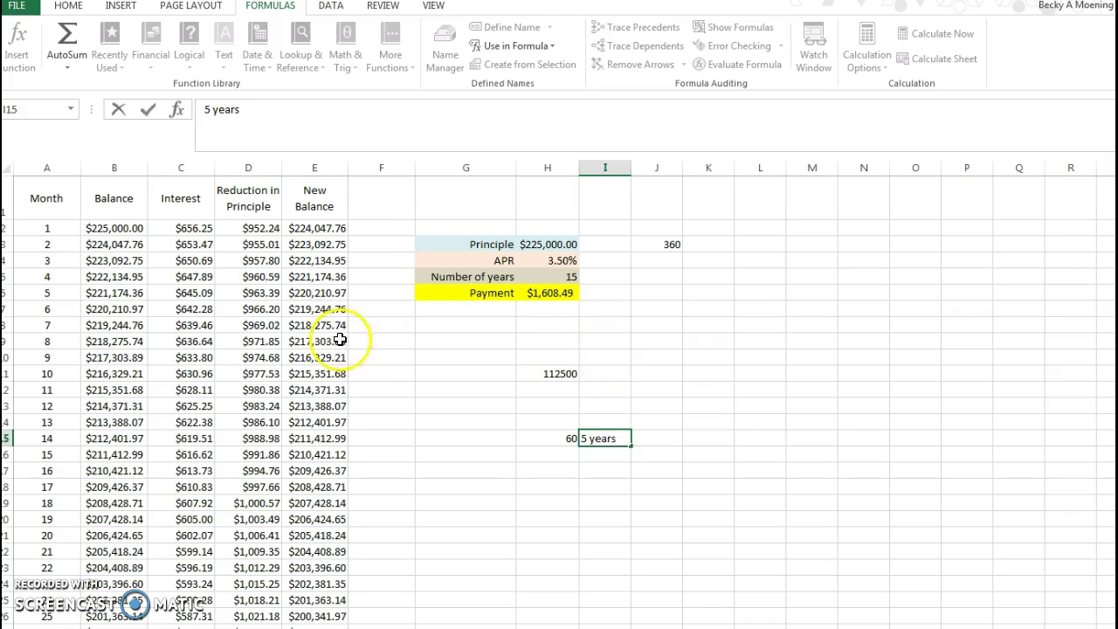
scroll(611, 480, "down", 1)
left_click(612, 392)
scroll(373, 437, "down", 5)
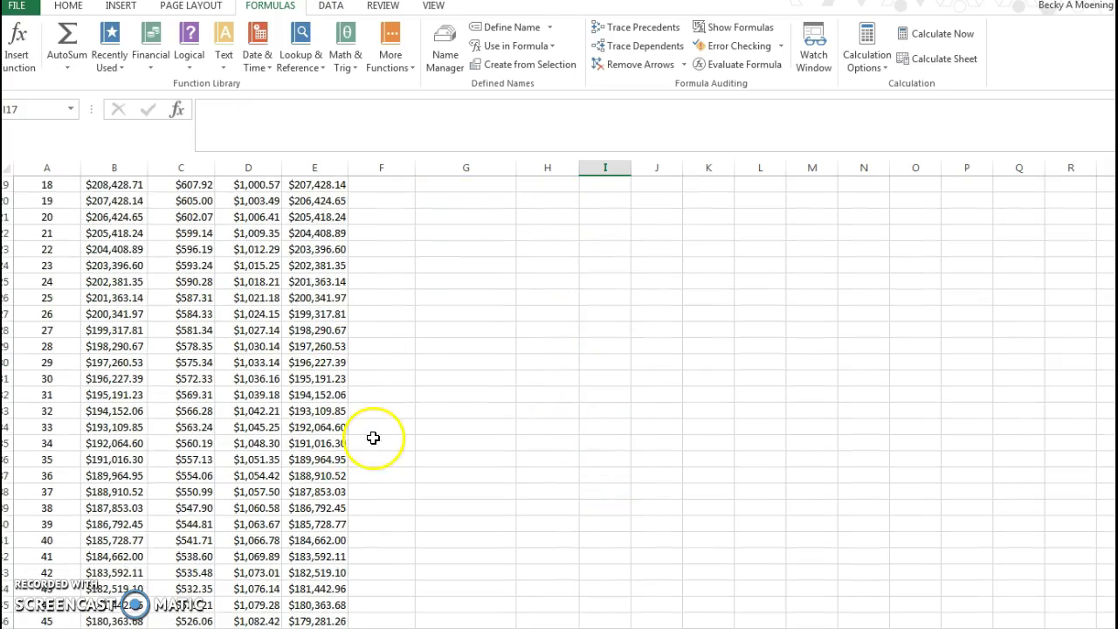
scroll(373, 438, "down", 15)
scroll(387, 431, "up", 5)
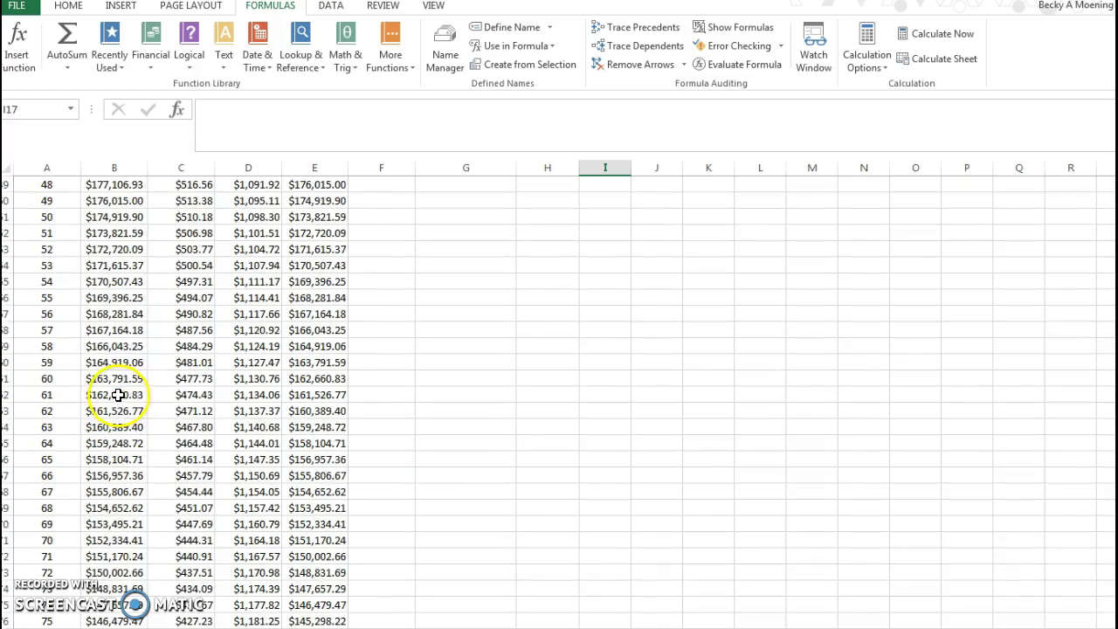
left_click_drag(48, 378, 302, 378)
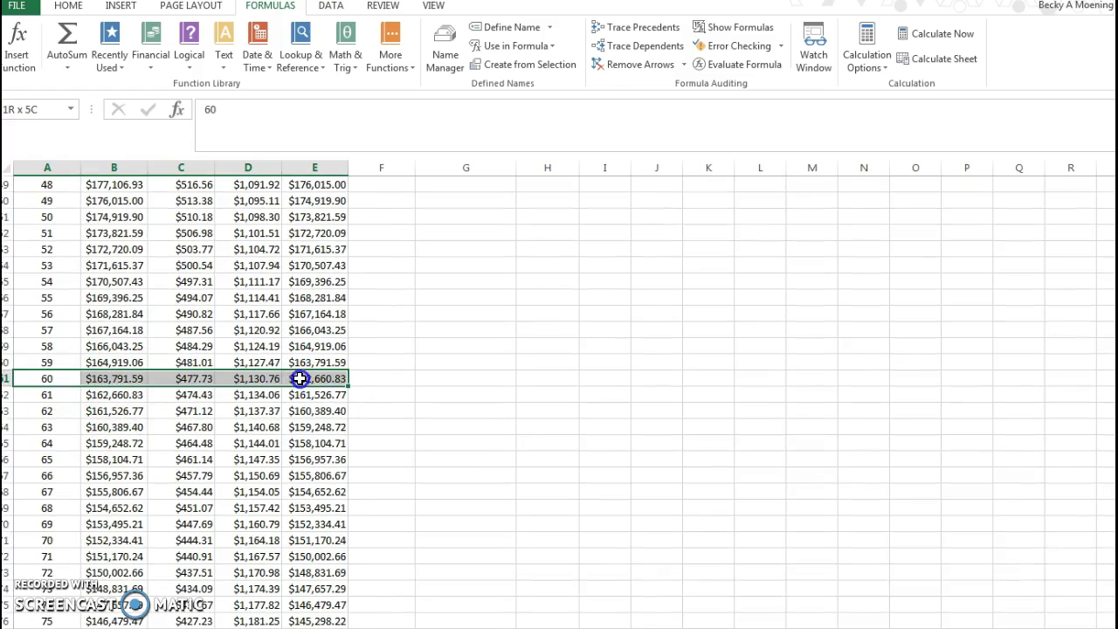
left_click(106, 395)
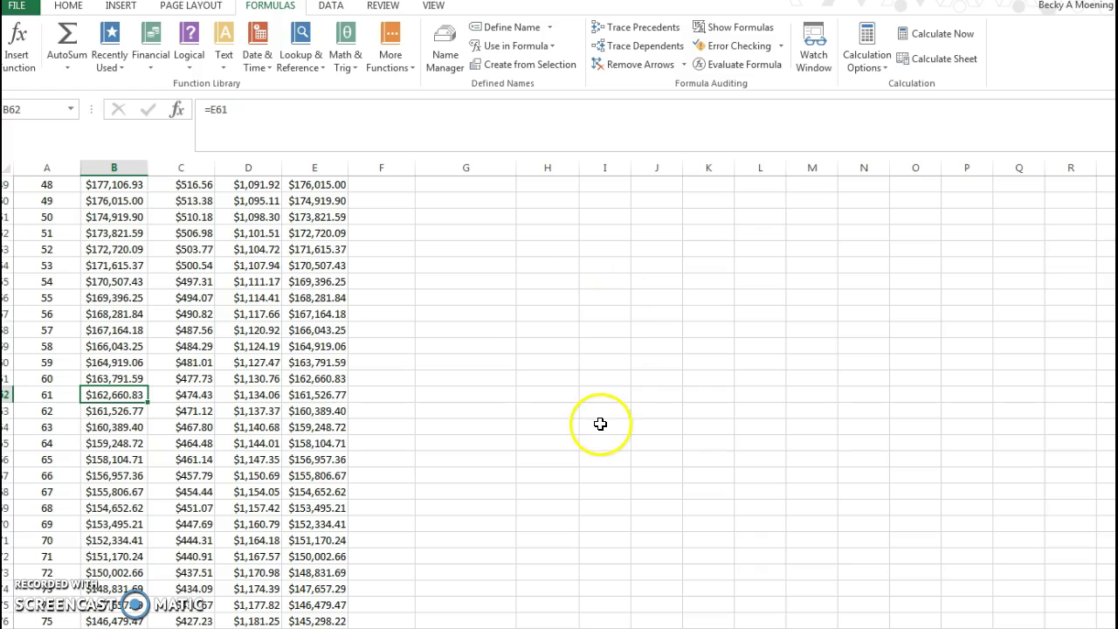
scroll(600, 424, "up", 16)
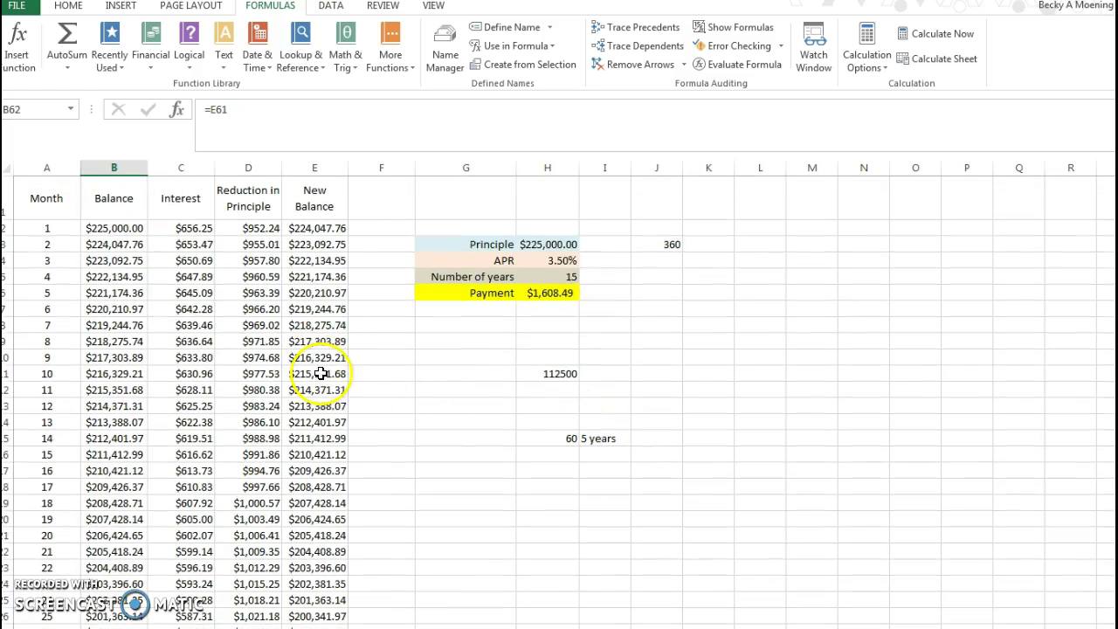